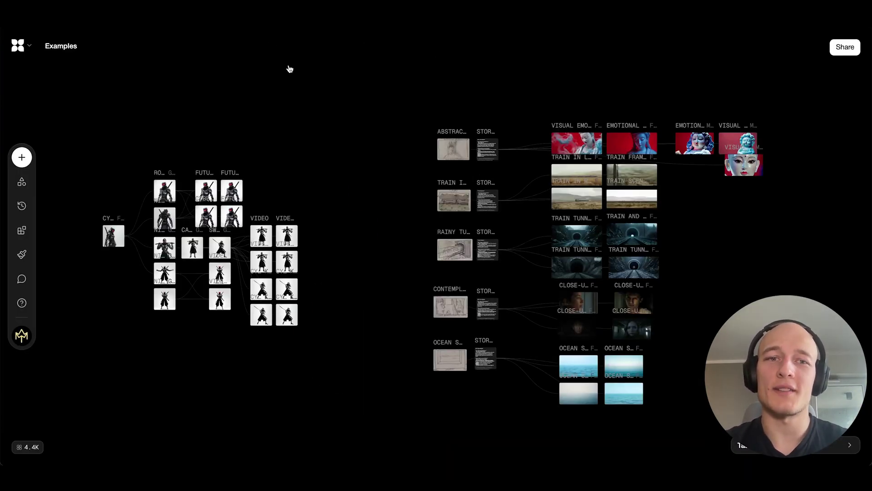
- Add an image block beside the Cyborg Ninja block and give it the prompt "a snake"
scroll(414, 224, down, 1)
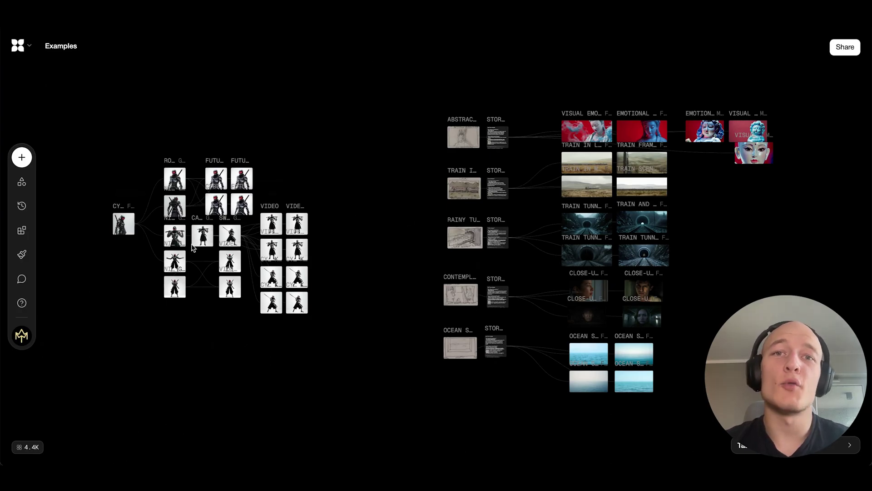
scroll(122, 255, up, 8)
scroll(121, 265, left, 6)
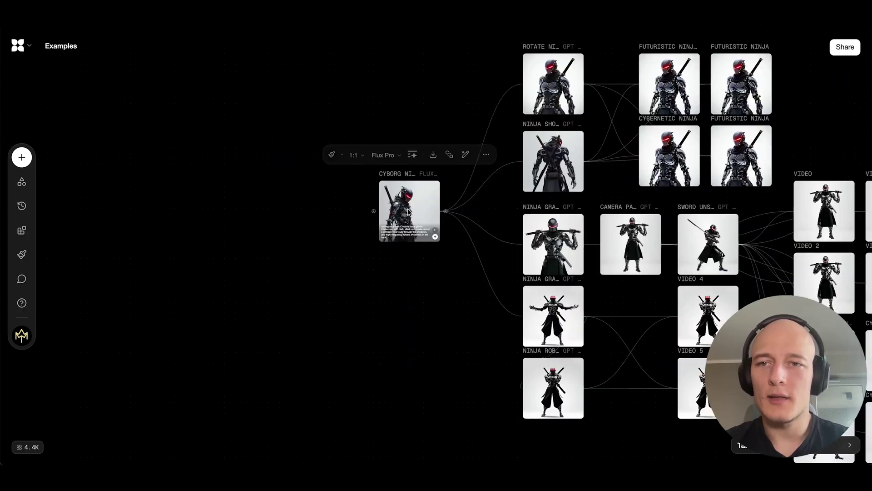
scroll(395, 212, up, 3)
right_click(220, 202)
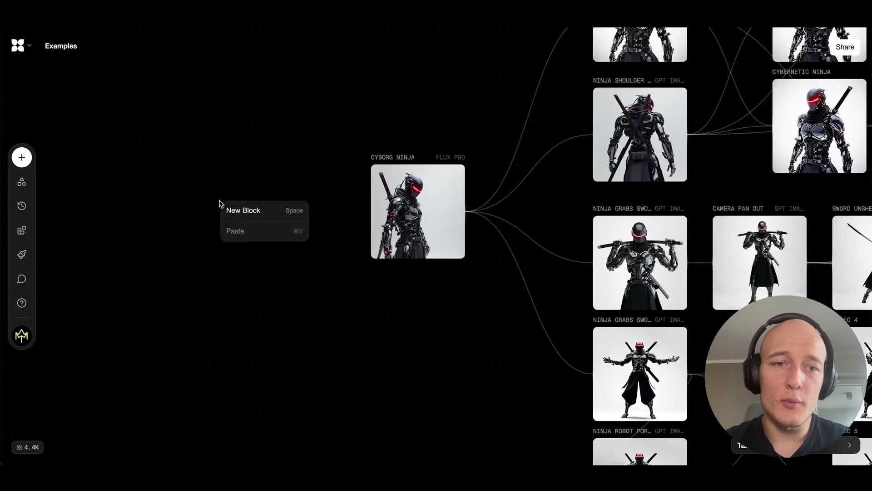
click(239, 197)
right_click(238, 203)
click(255, 214)
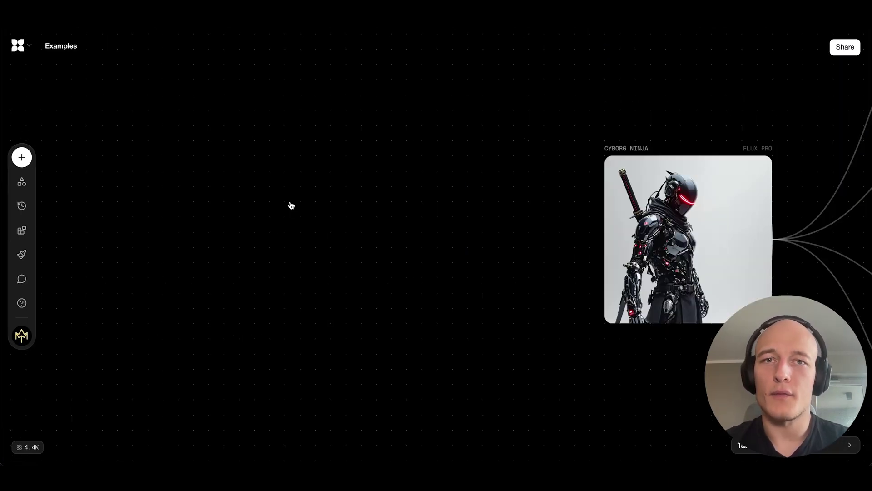
right_click(289, 202)
click(318, 217)
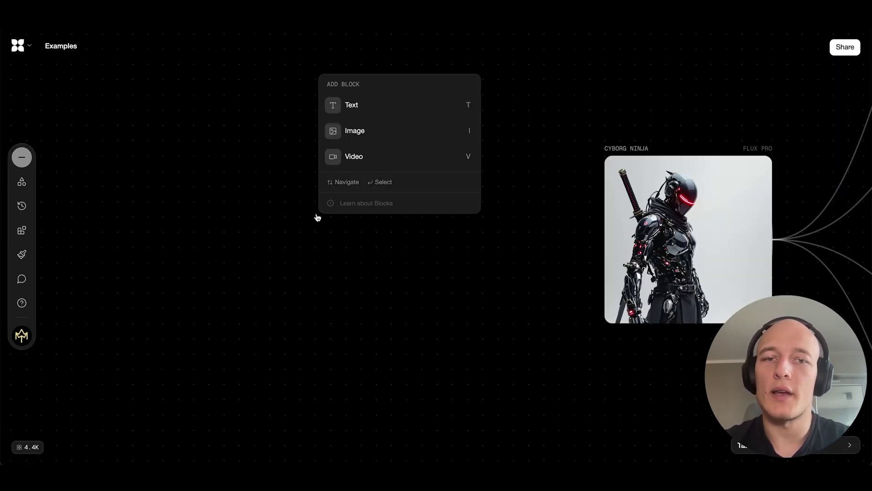
click(365, 142)
text(a)
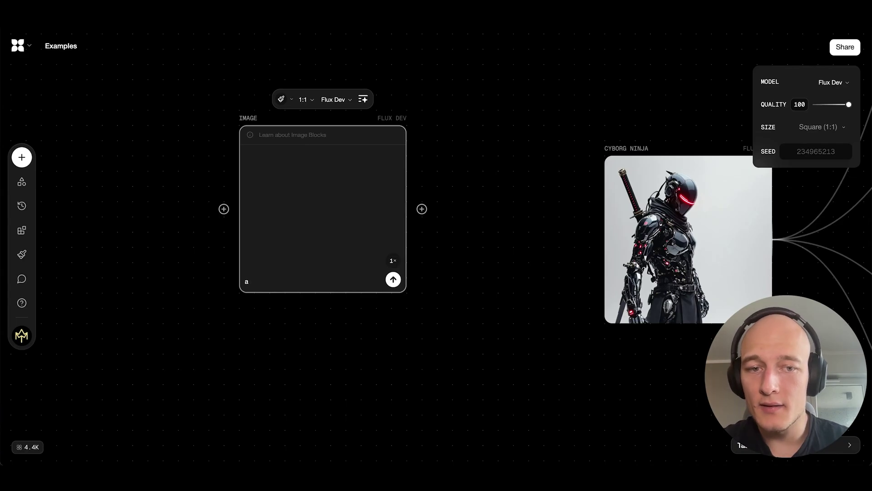
text( an snake)
- Review the image generation models available for the snake image block
click(335, 99)
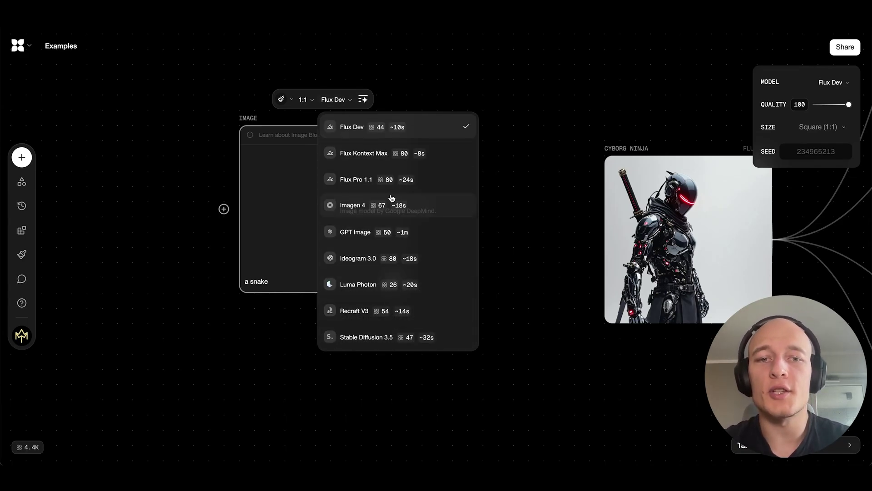
click(281, 279)
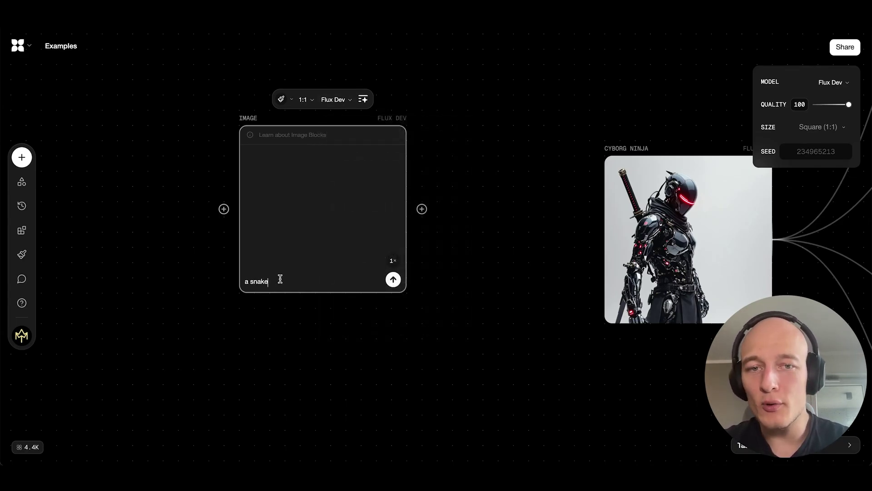
click(335, 99)
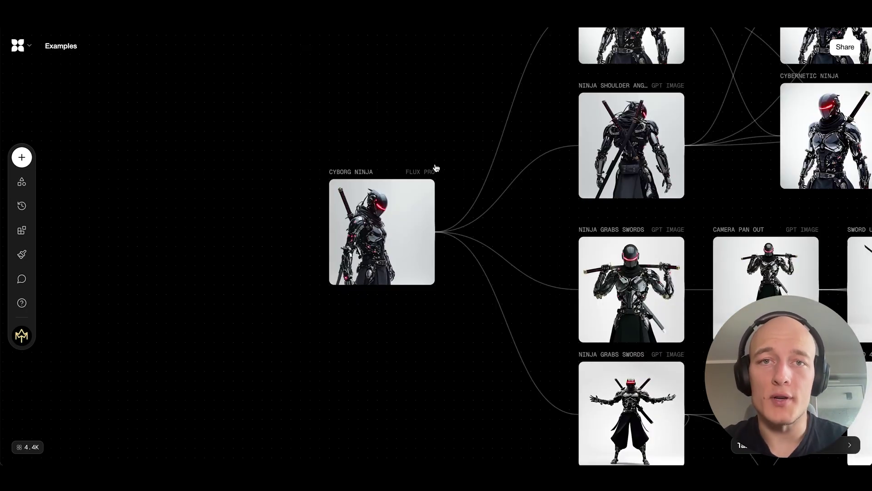
- Examine the cyborg ninja workflow, from its Flux Pro source image to the connected images and videos
drag(533, 150, 298, 177)
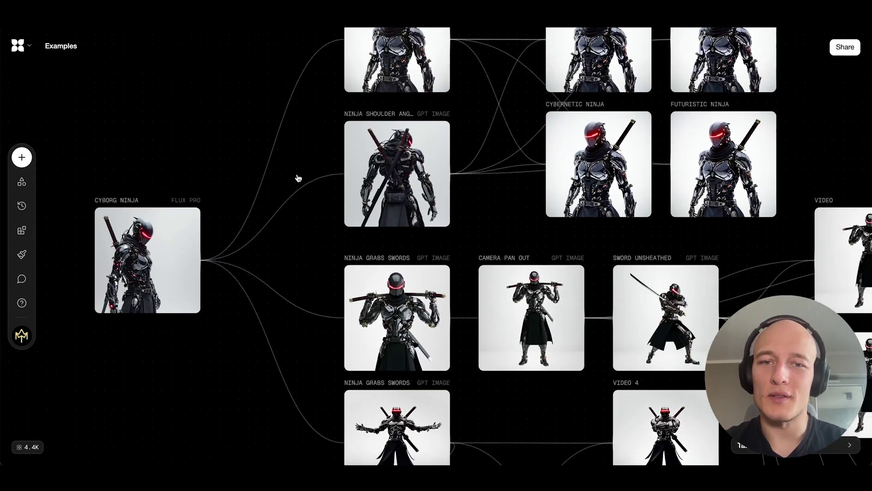
scroll(298, 177, down, 3)
drag(160, 86, 696, 458)
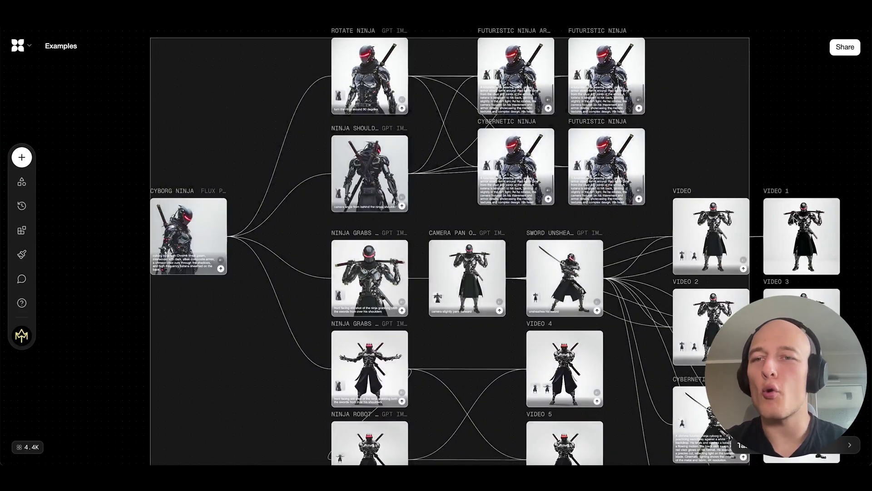
click(805, 158)
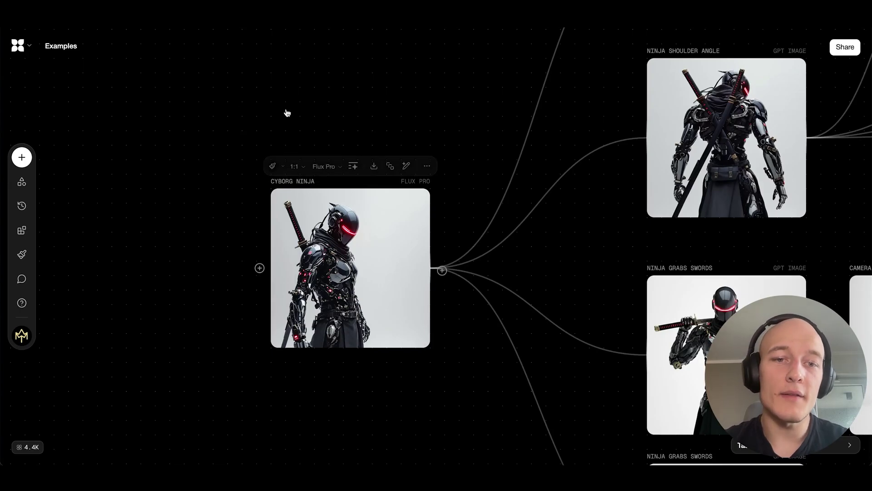
drag(240, 132, 462, 414)
click(454, 413)
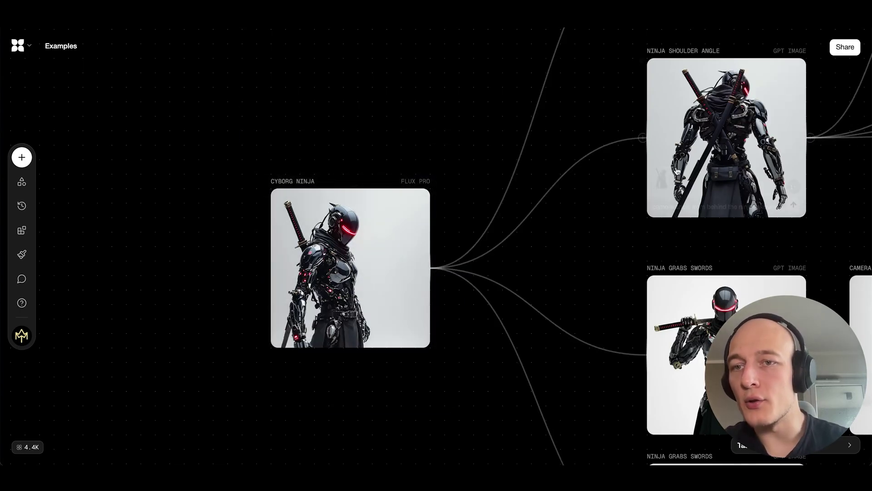
- Examine the prompt of the Ninja Shoulder Angle image and the futuristic ninja videos connected to it
scroll(456, 237, right, 5)
click(456, 245)
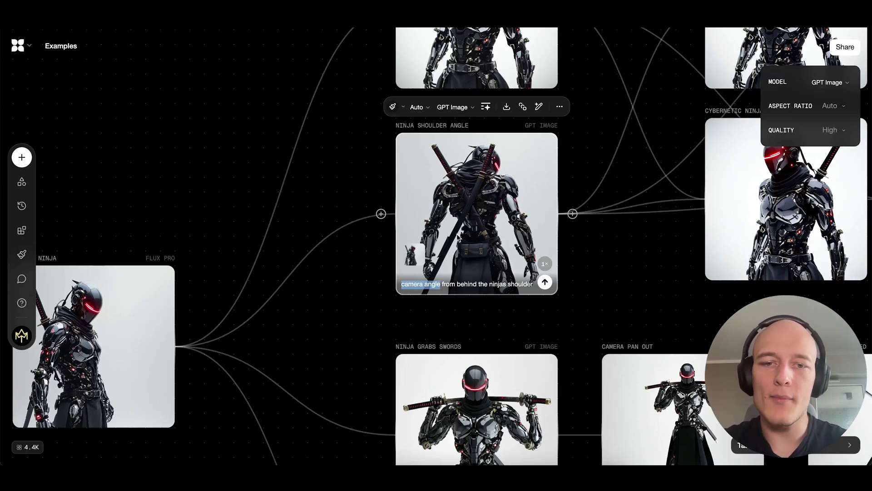
scroll(363, 227, left, 5)
drag(114, 131, 332, 380)
click(636, 137)
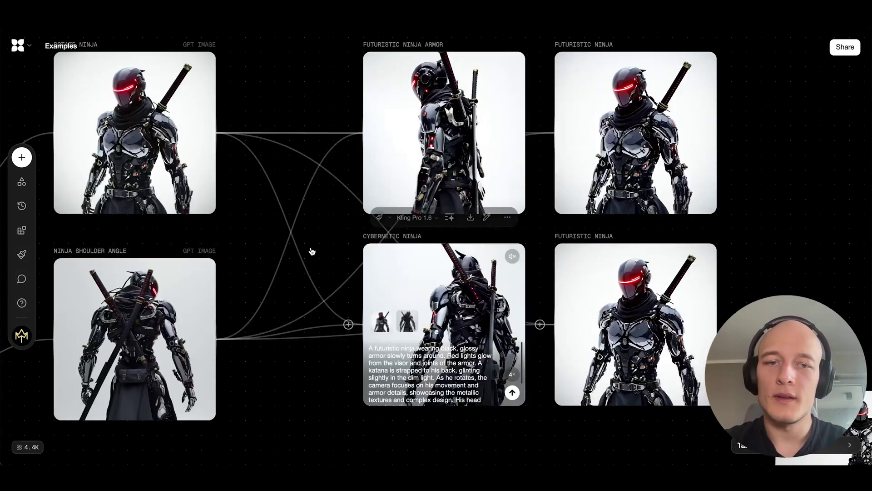
click(270, 161)
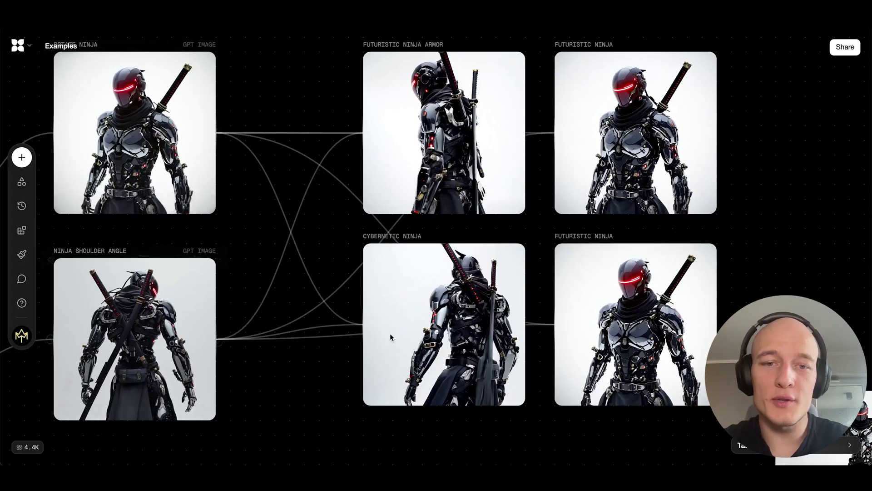
mouse_move(480, 348)
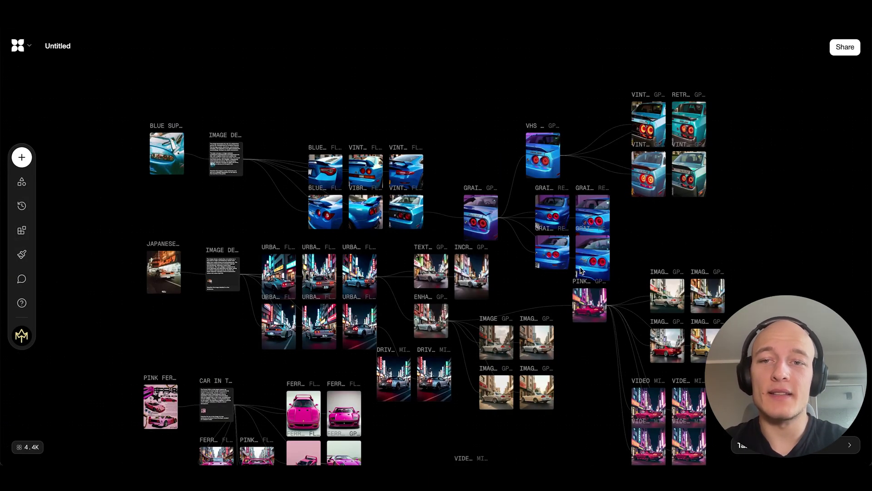
- Examine the car workflows in the Untitled project, following the reference images through descriptions to the generated variations
scroll(576, 263, down, 3)
scroll(317, 92, up, 5)
drag(308, 92, 433, 440)
drag(557, 72, 492, 445)
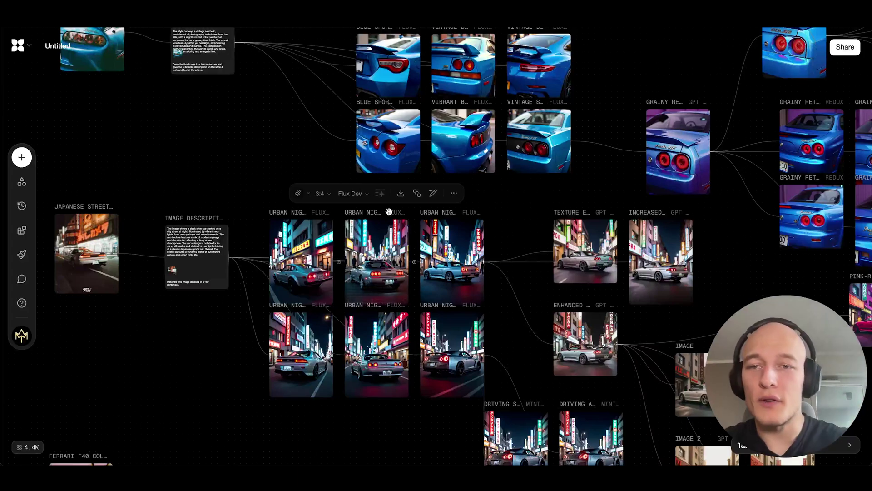
scroll(492, 160, down, 5)
scroll(493, 160, right, 5)
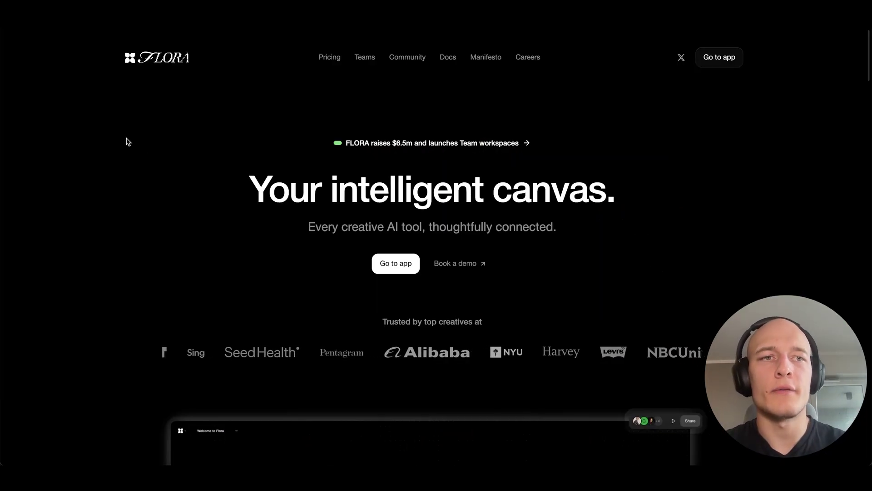
- Enter the Flora app from its homepage and create a new project
scroll(255, 173, down, 6)
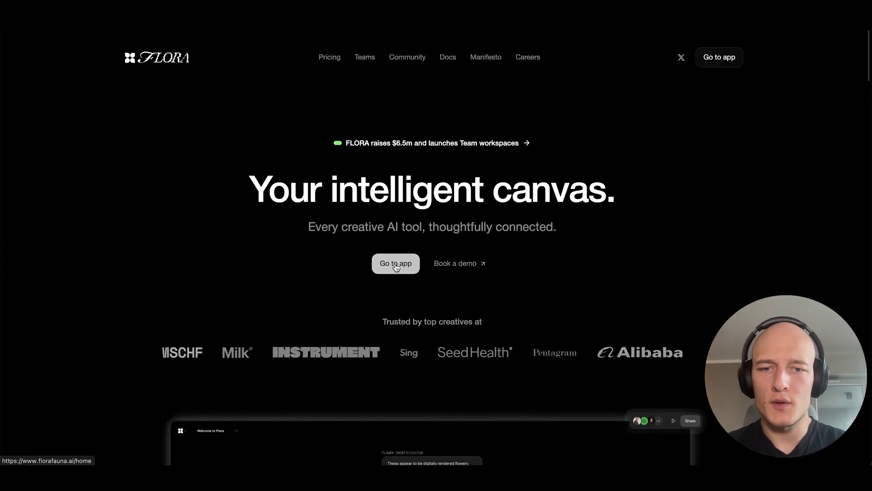
click(395, 208)
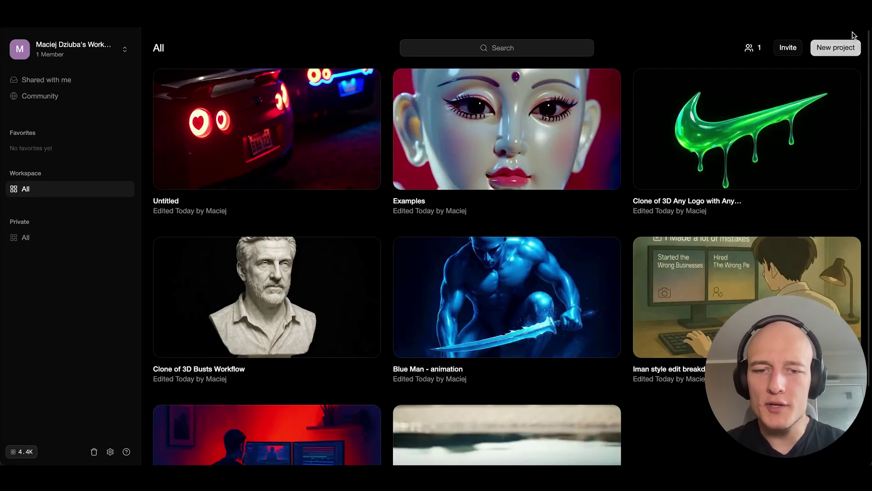
click(849, 46)
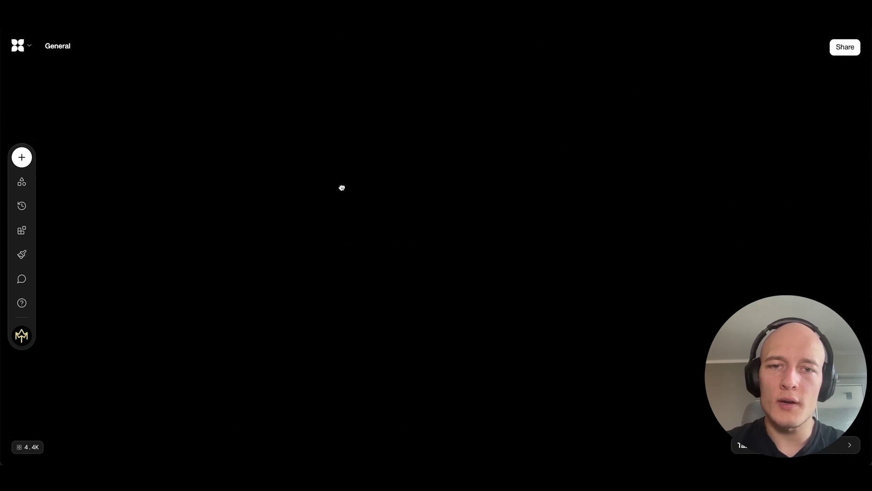
- Add a text block to the empty canvas, look over its language models, and delete the block again
right_click(434, 203)
click(470, 210)
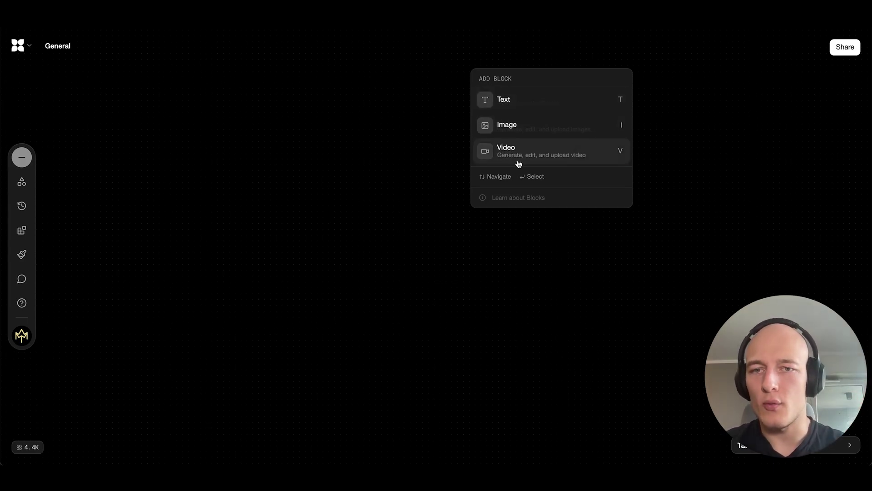
click(533, 97)
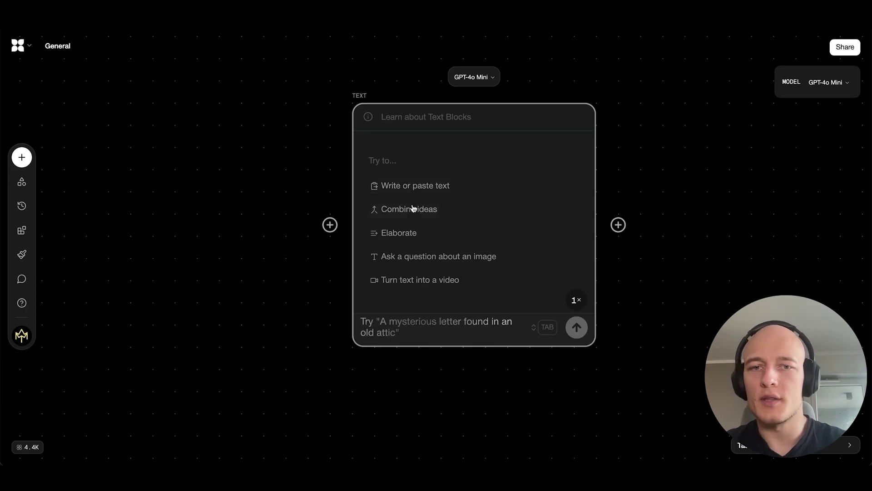
click(481, 84)
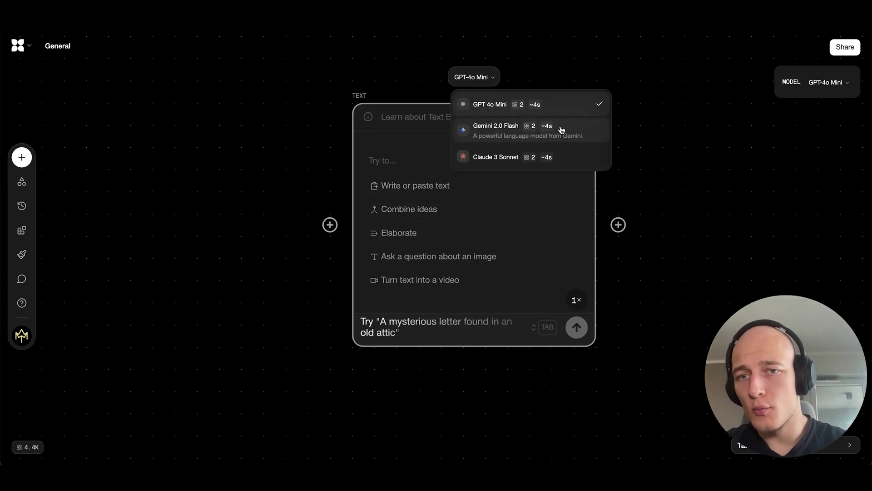
click(428, 330)
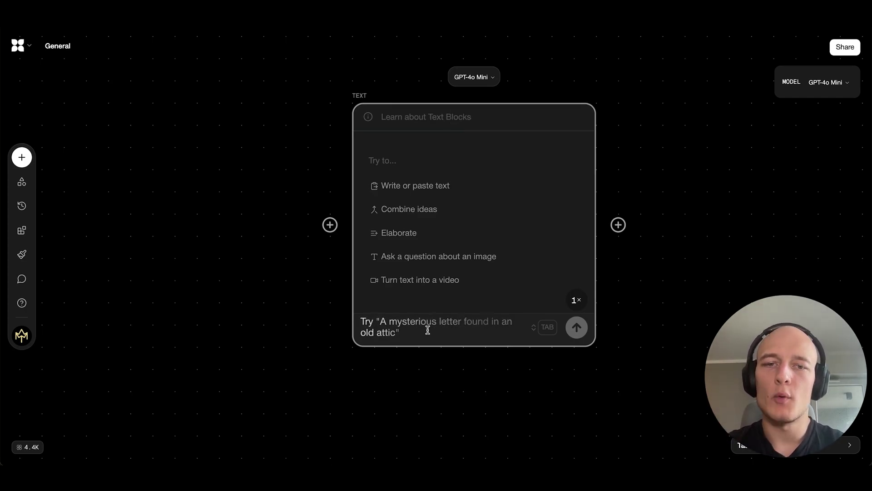
right_click(512, 110)
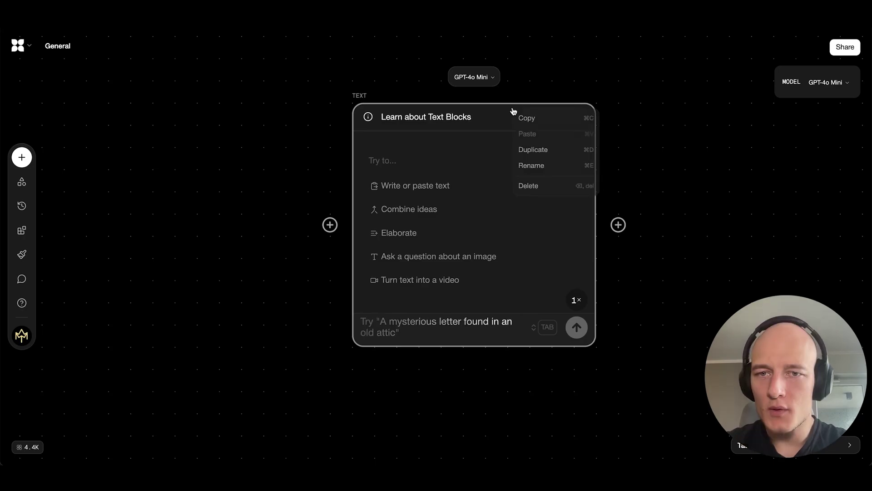
click(532, 187)
- Add an image block and paste in the prompt for a dark, moody Adobe Premiere Pro workspace seen from behind the man
right_click(327, 155)
click(342, 165)
right_click(366, 147)
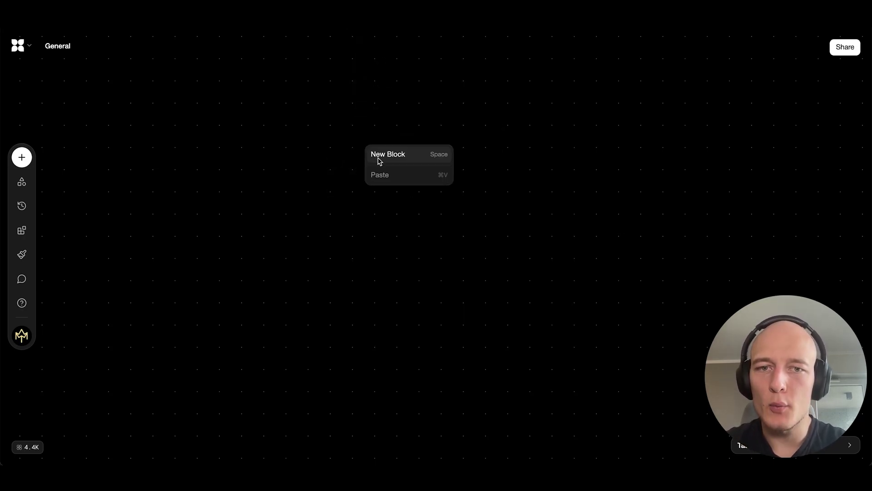
click(386, 162)
key(ctrl+v)
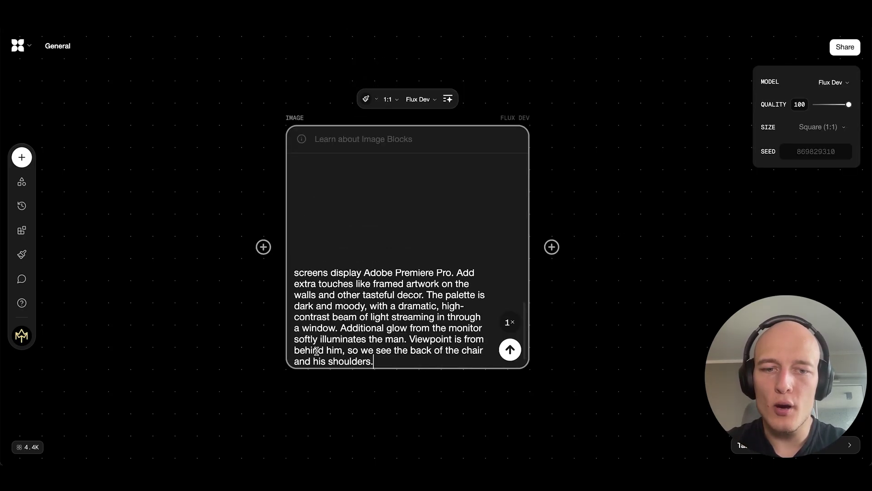
mouse_move(356, 328)
mouse_down()
mouse_move(348, 303)
mouse_move(359, 314)
mouse_up()
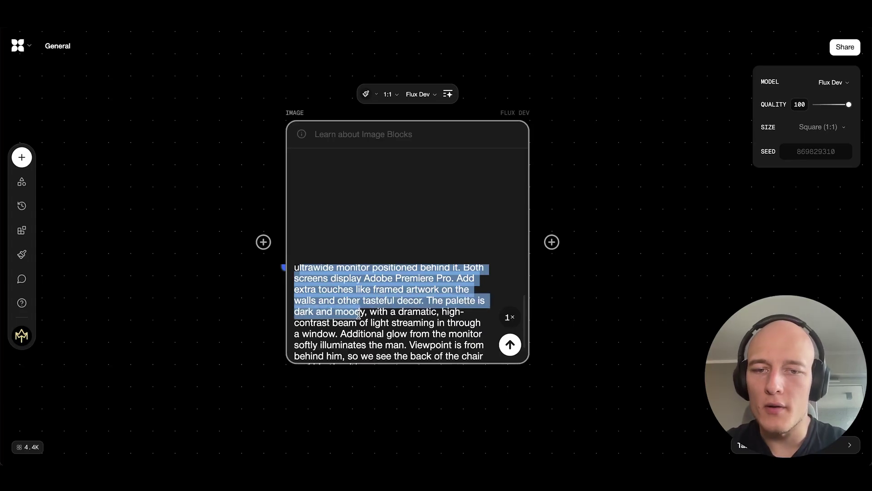
click(300, 300)
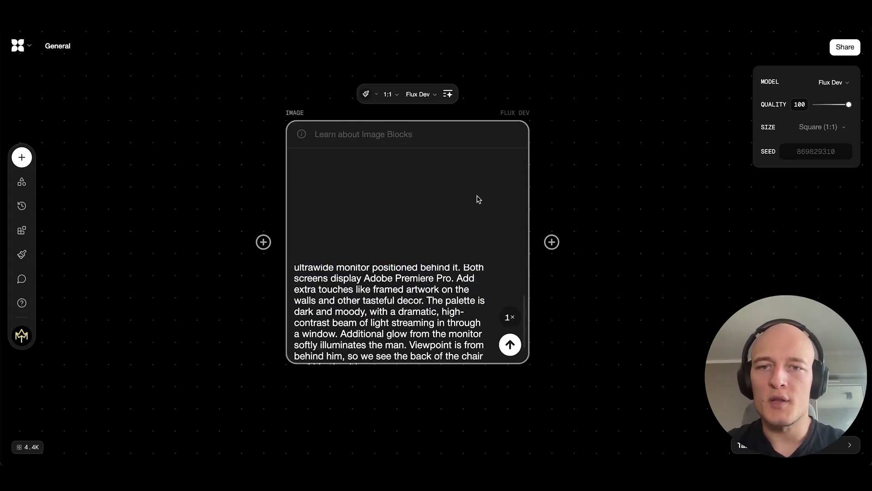
- Look over the style and aspect ratio options of the image block
click(367, 94)
click(387, 95)
click(387, 94)
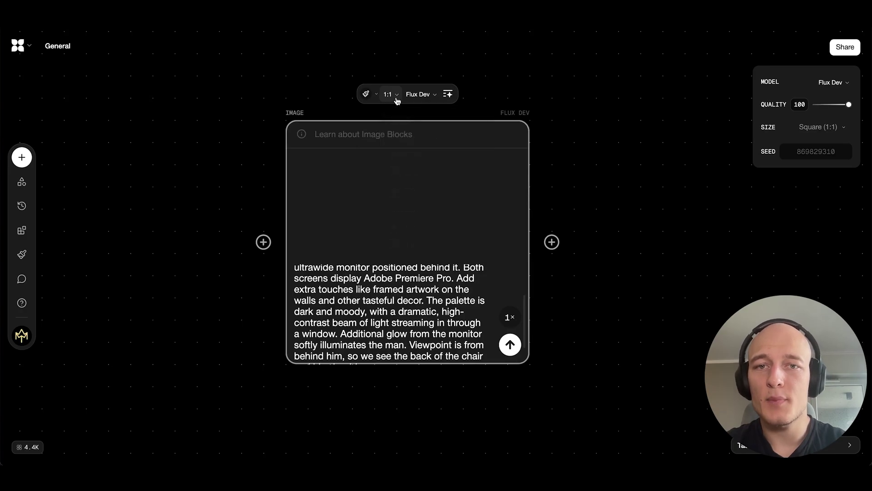
- Set the image block's generation model to Stable Diffusion 3.5
click(418, 94)
click(448, 95)
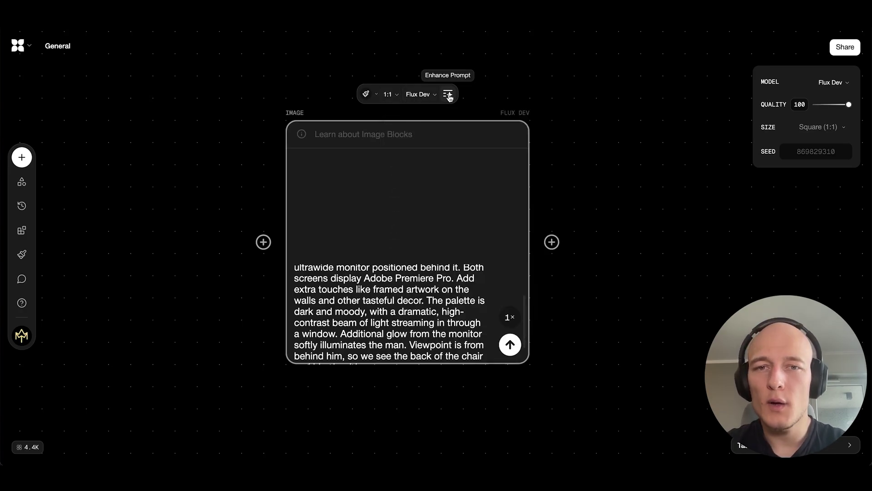
click(418, 94)
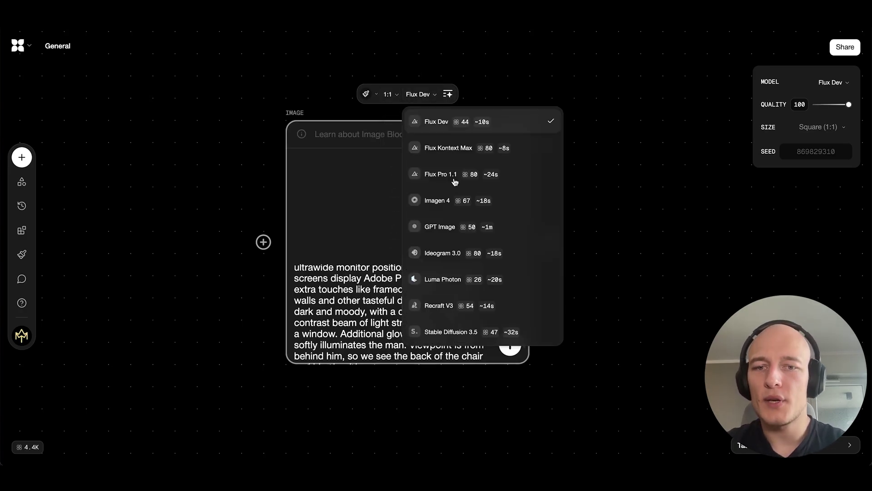
click(519, 331)
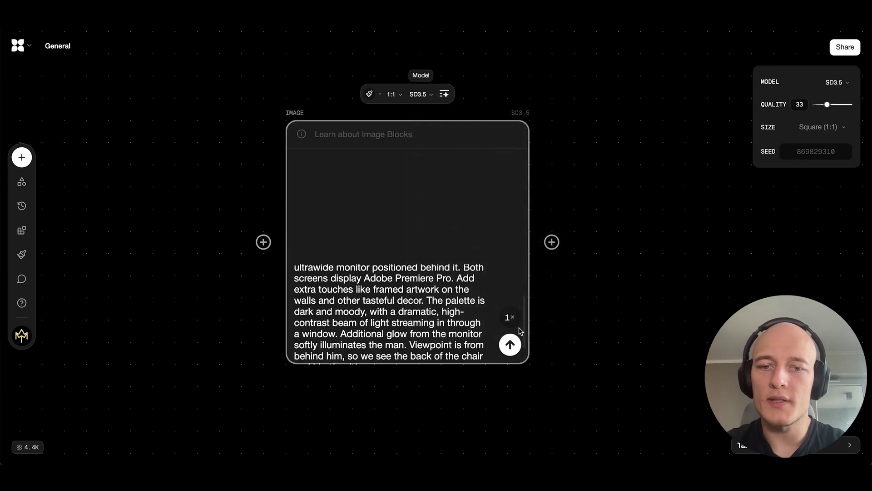
- Set the image block's aspect ratio to landscape 16:9 and generate the image
click(388, 94)
click(425, 172)
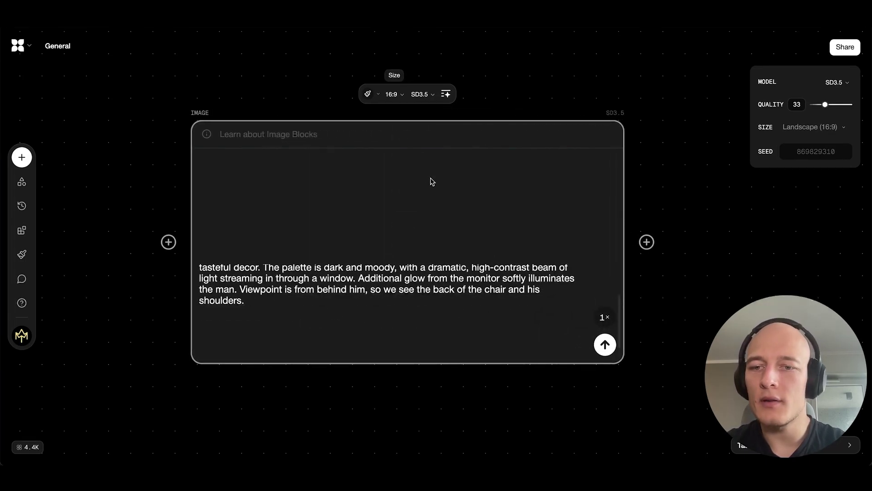
click(606, 347)
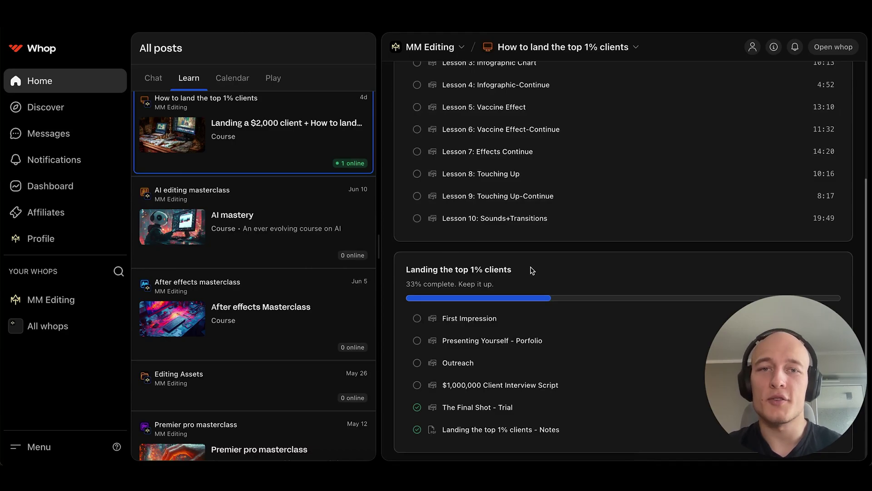
- Look over the MM Editing course lessons on Whop and the portfolio, clients and reviews on the MM Editing profile page
scroll(291, 229, down, 3)
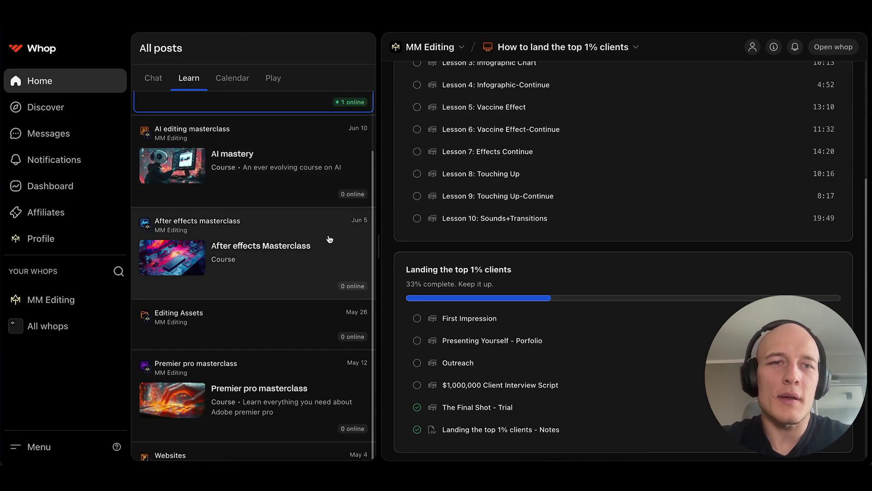
scroll(335, 227, up, 1)
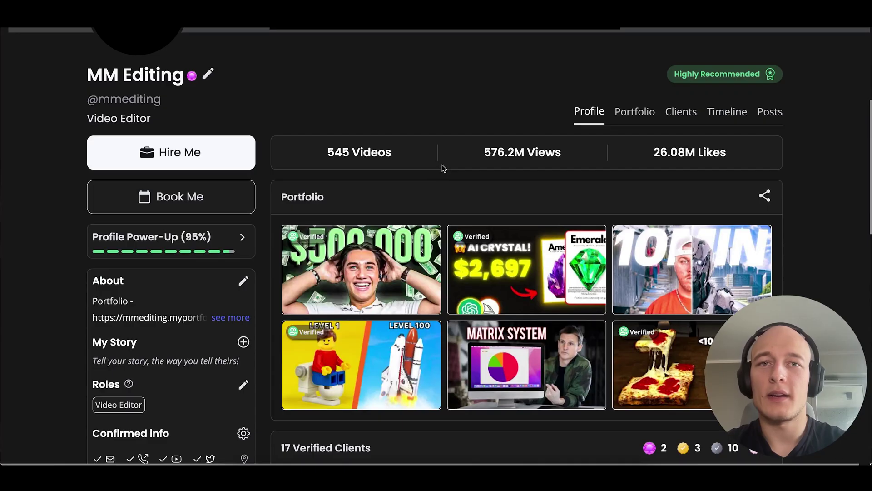
drag(477, 153, 580, 162)
click(557, 152)
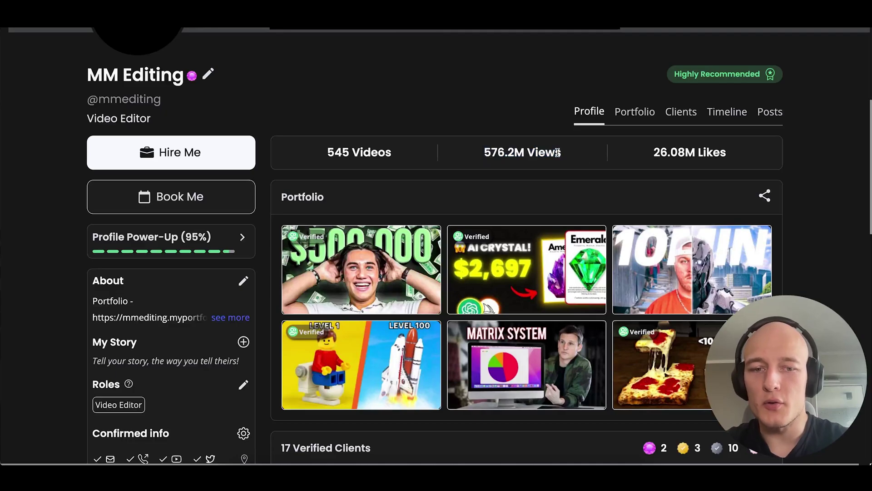
scroll(406, 247, down, 5)
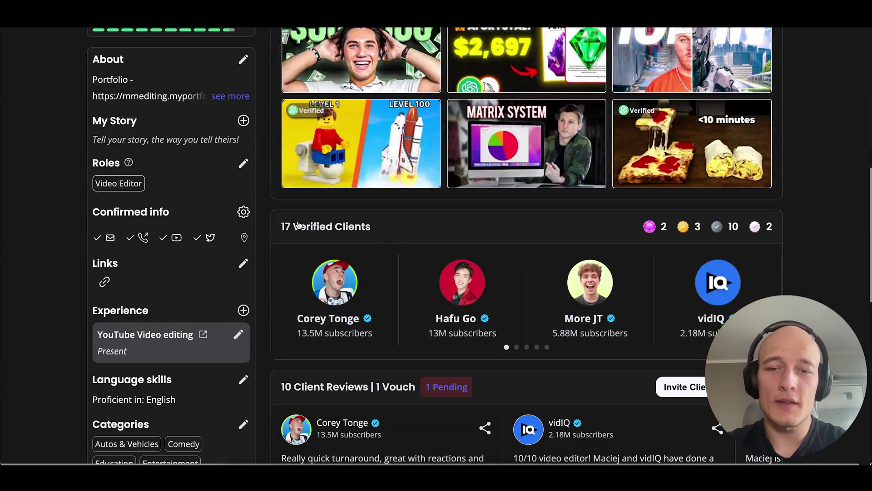
scroll(321, 330, down, 5)
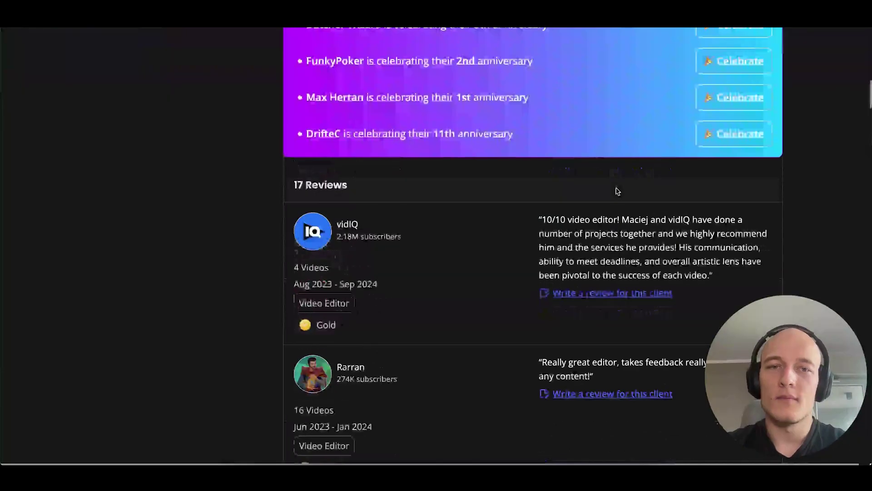
scroll(616, 189, up, 12)
scroll(606, 195, down, 5)
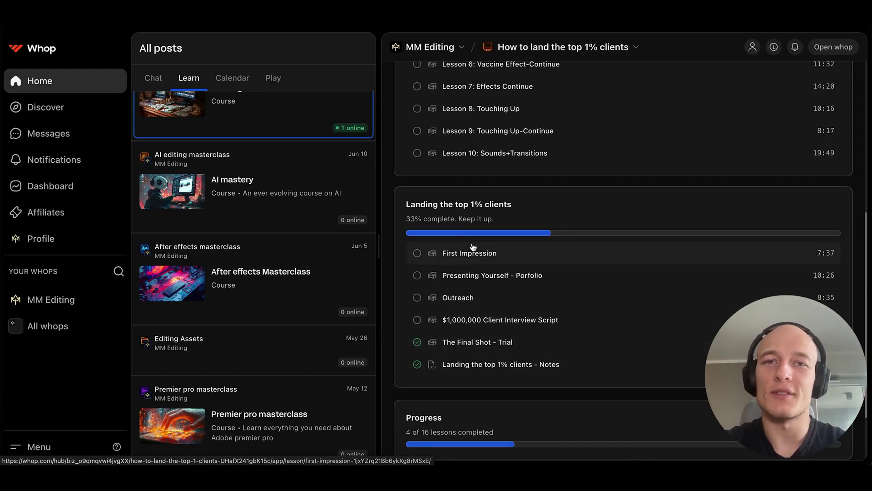
scroll(476, 300, up, 1)
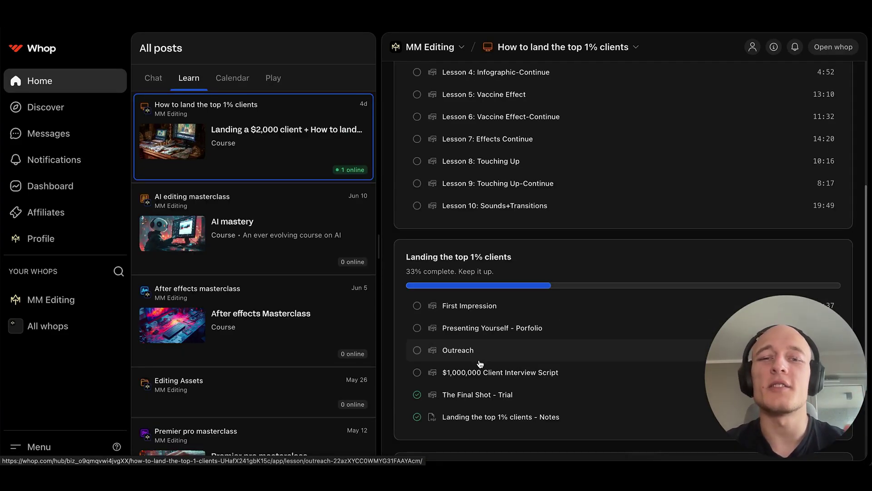
scroll(482, 361, up, 5)
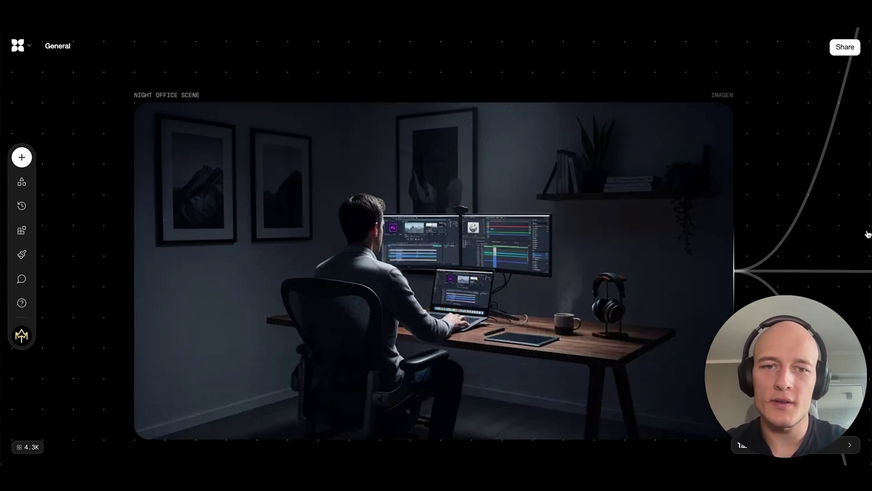
- Branch a new connected image block off the Night Office Scene image, above the Cyberpunk Neon variation
scroll(592, 294, down, 5)
scroll(779, 112, right, 2)
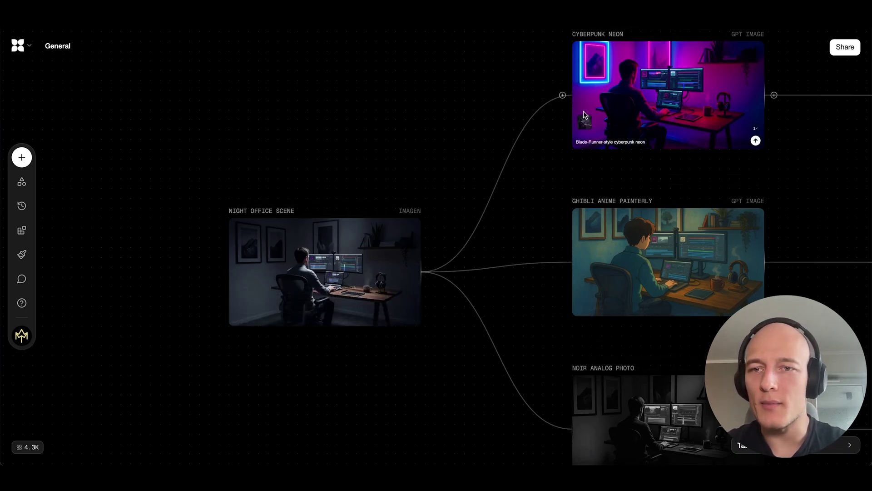
drag(540, 136, 440, 232)
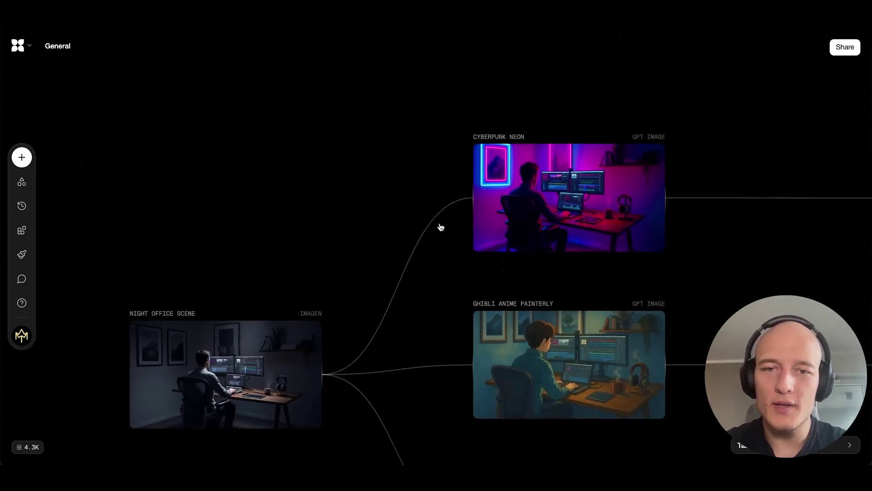
drag(332, 374, 473, 145)
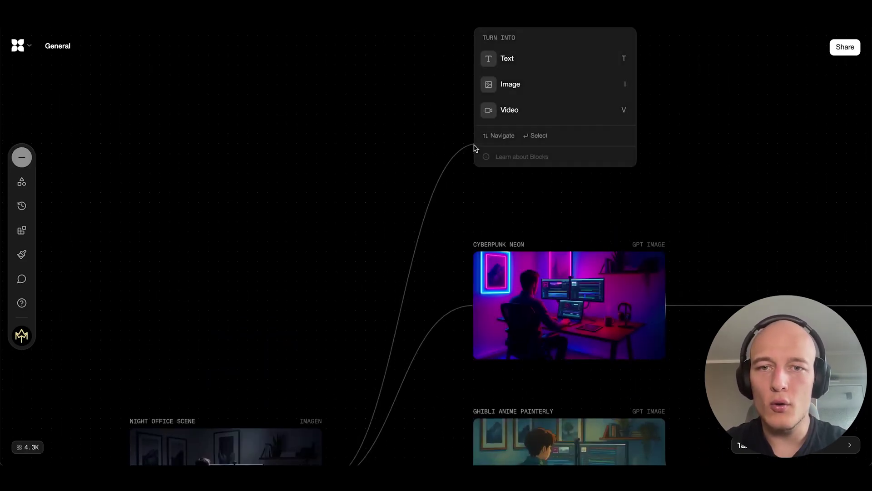
click(532, 89)
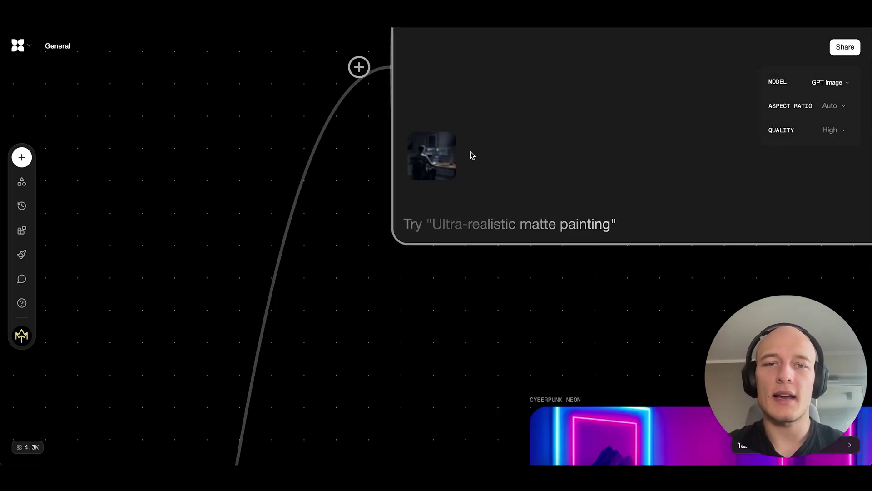
- Enter the prompt "Canvas painting style" in the new image block and generate the variation with GPT Image
scroll(428, 163, down, 2)
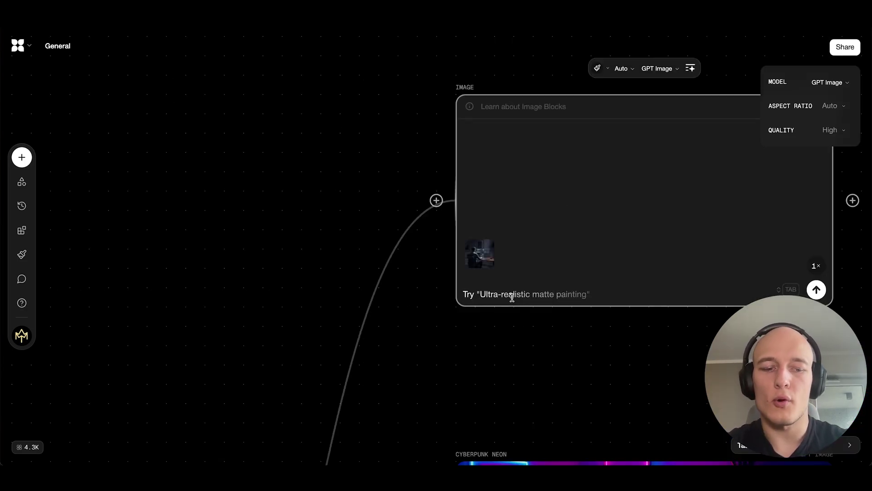
click(512, 297)
text(Canvas painting style)
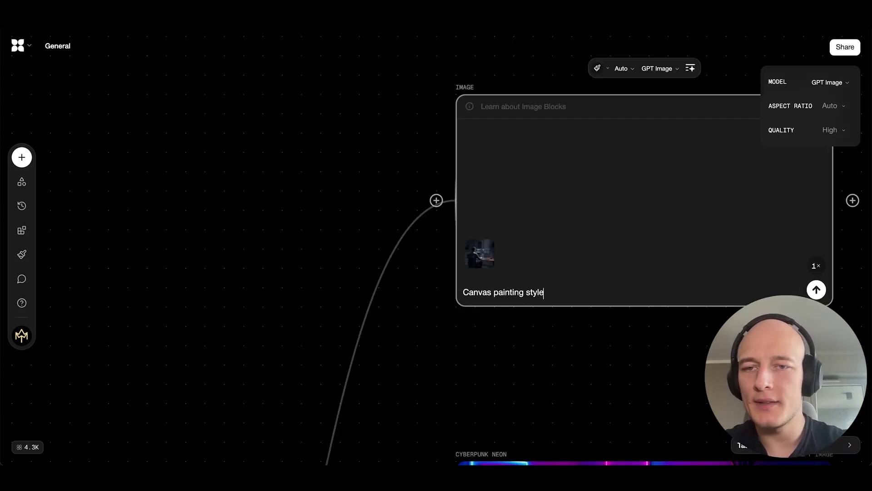
key(Return)
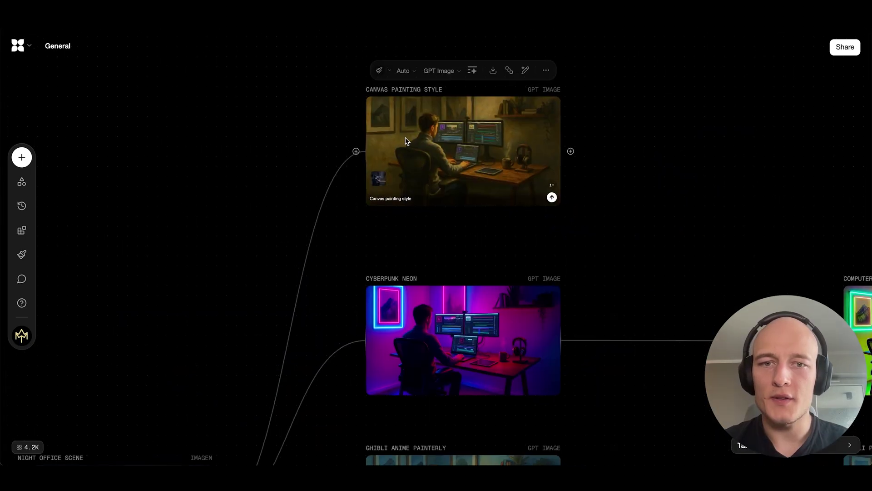
- Branch a connected video block off the canvas painting image and look over its available video models
scroll(335, 179, up, 3)
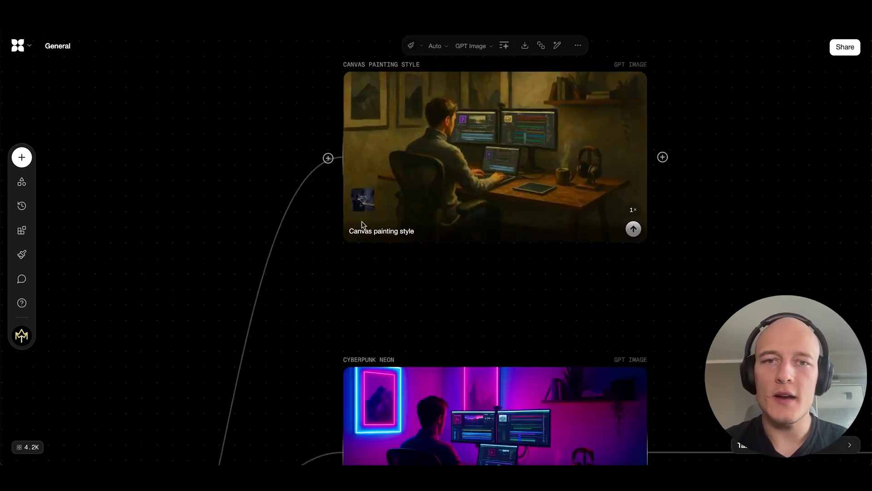
scroll(519, 217, down, 5)
drag(473, 331, 406, 96)
drag(402, 138, 387, 321)
scroll(376, 258, up, 3)
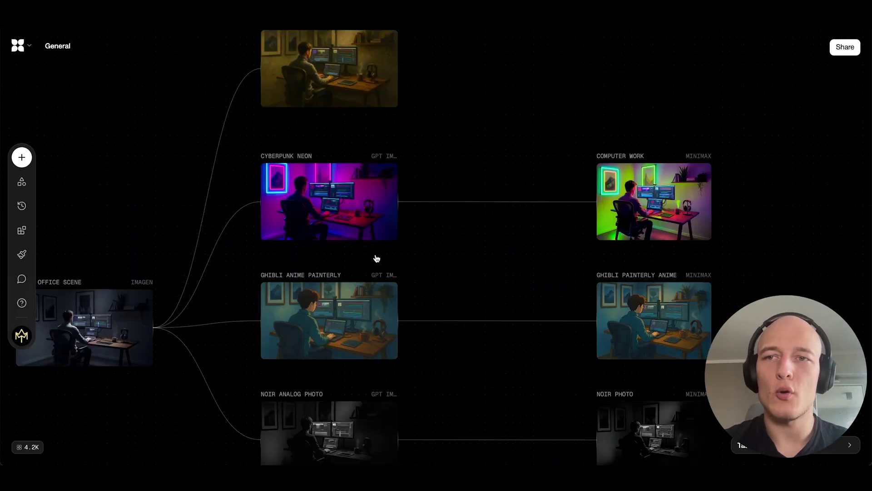
scroll(504, 216, up, 3)
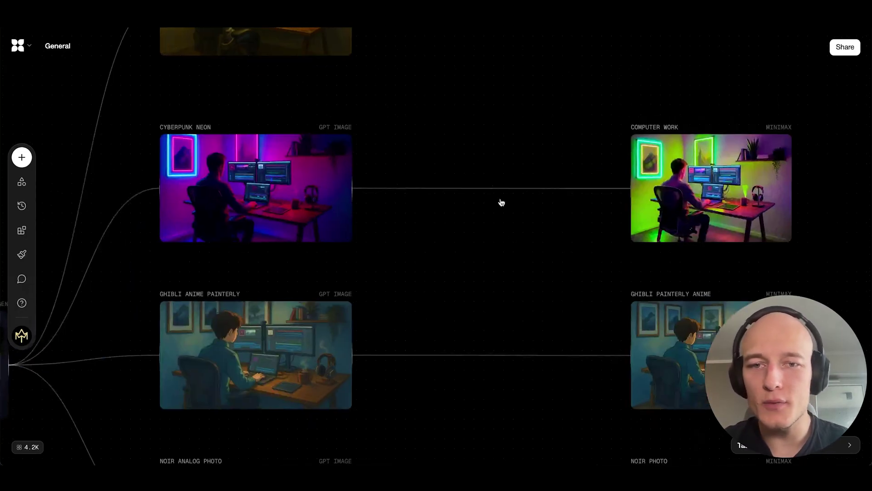
drag(325, 128, 592, 121)
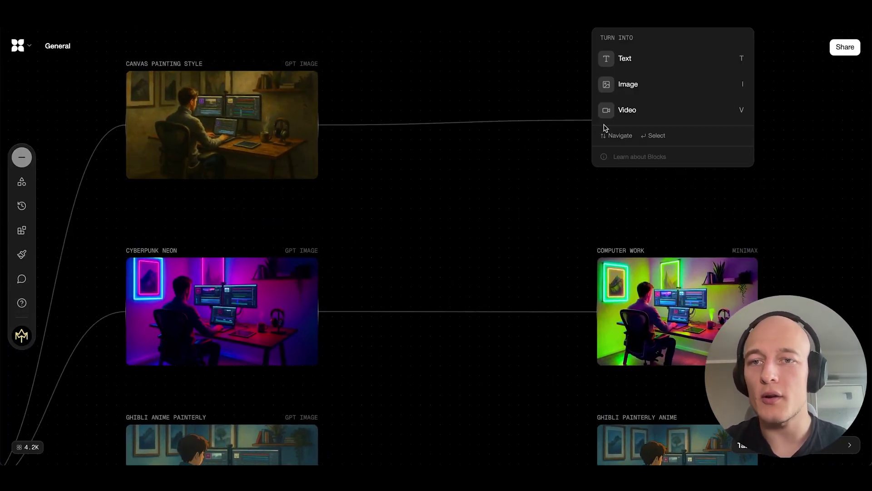
click(637, 112)
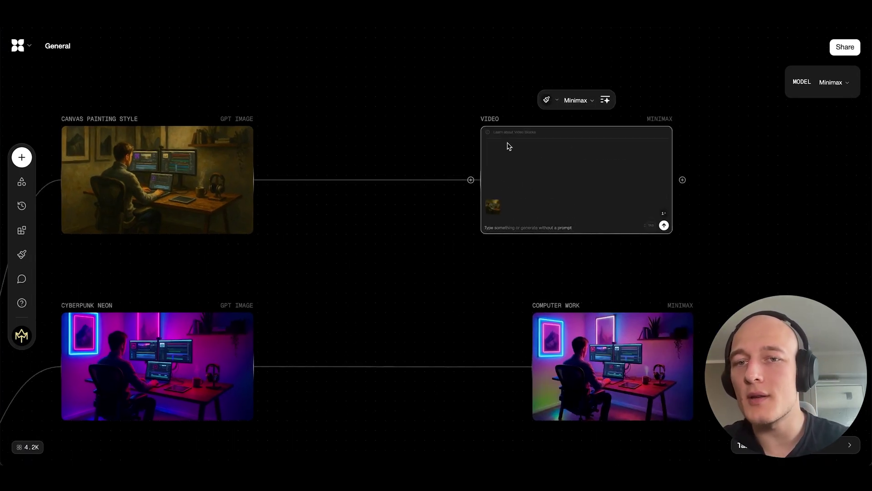
click(577, 100)
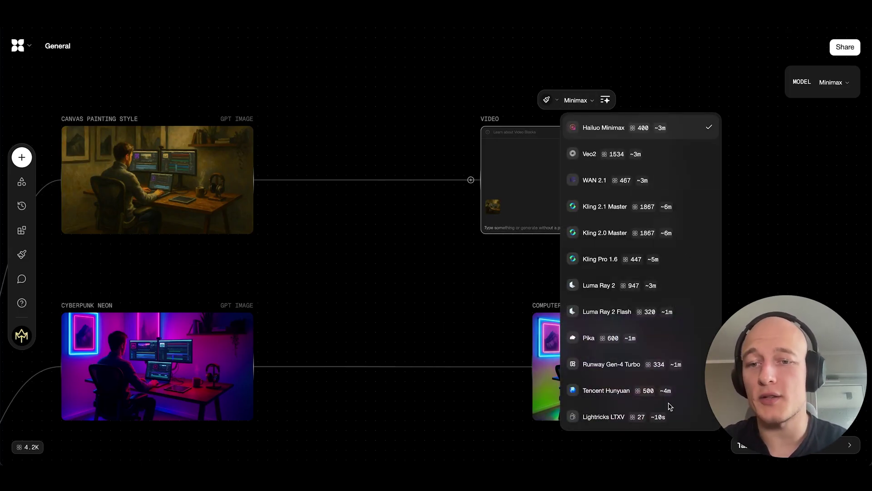
click(383, 134)
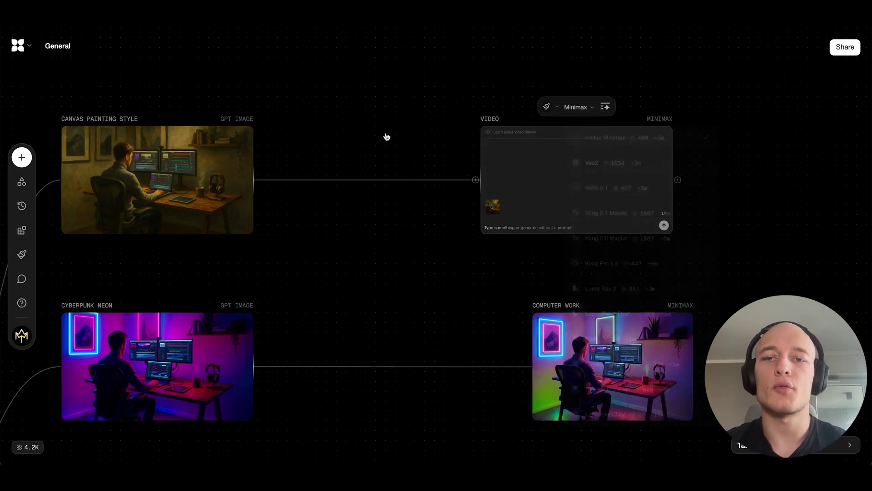
- Add a separate, unconnected video block beside the workflow and look over its generation models, including Veo3
scroll(409, 159, right, 5)
scroll(409, 159, up, 2)
mouse_move(67, 78)
mouse_down()
mouse_move(148, 171)
mouse_move(400, 191)
mouse_up()
click(450, 105)
right_click(613, 128)
click(654, 136)
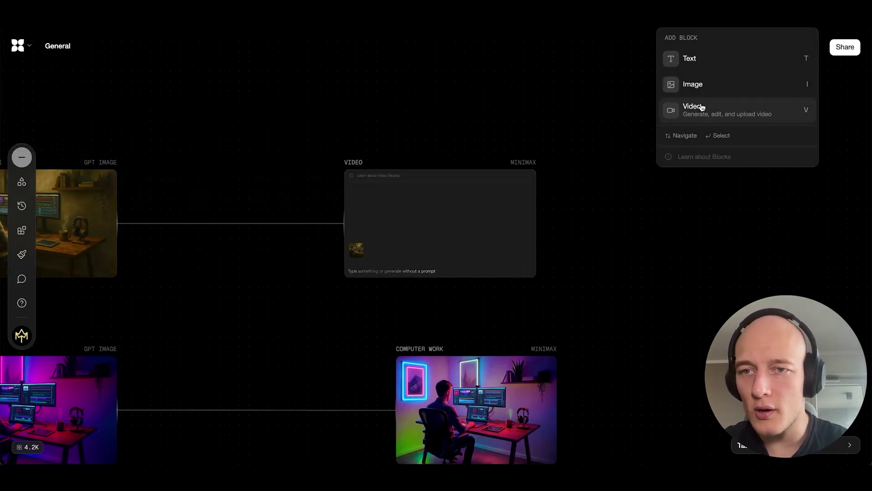
click(716, 111)
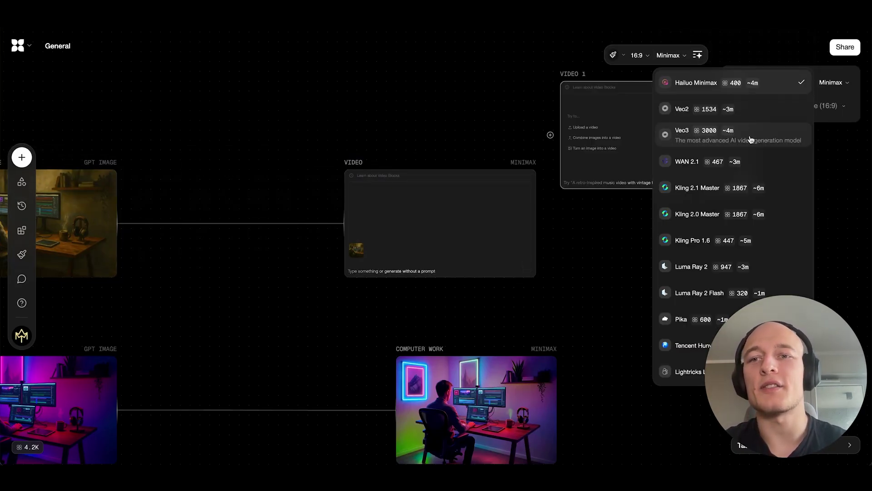
click(584, 182)
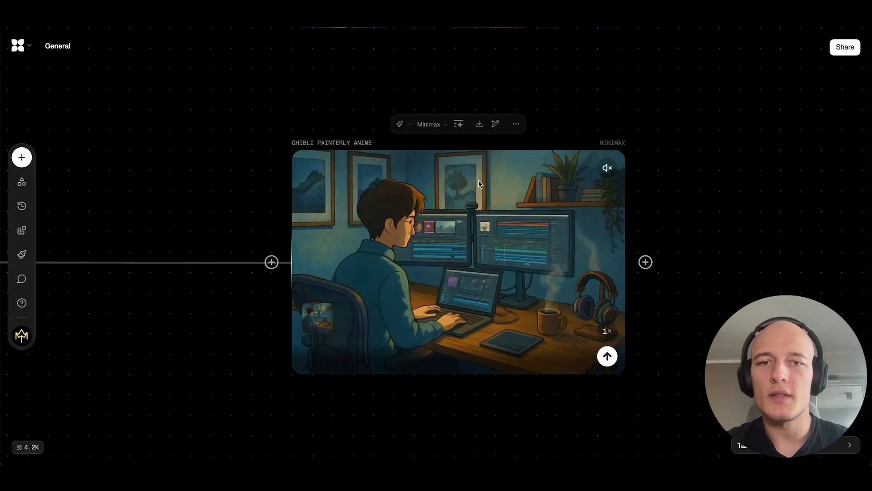
- Review the Ghibli Painterly Anime video and the style variations branching from the Night Office Scene image
click(437, 128)
click(545, 157)
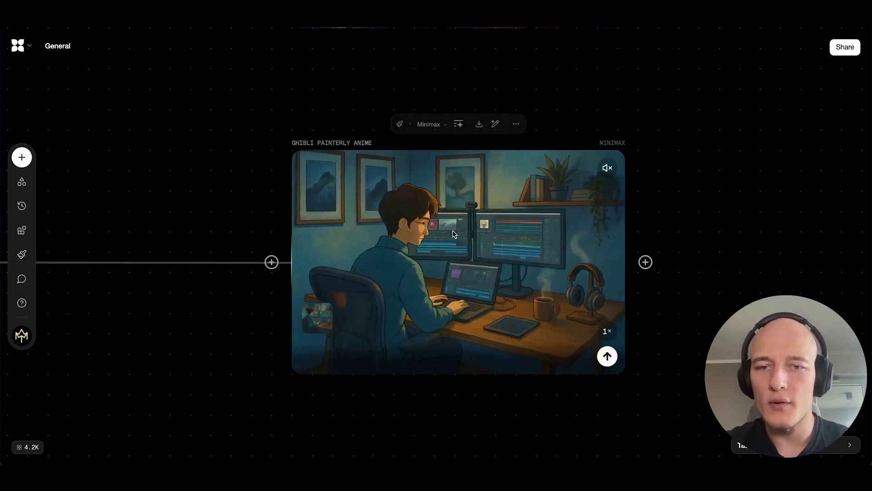
scroll(452, 231, down, 5)
mouse_move(317, 241)
mouse_down()
mouse_move(728, 289)
mouse_move(557, 350)
mouse_up()
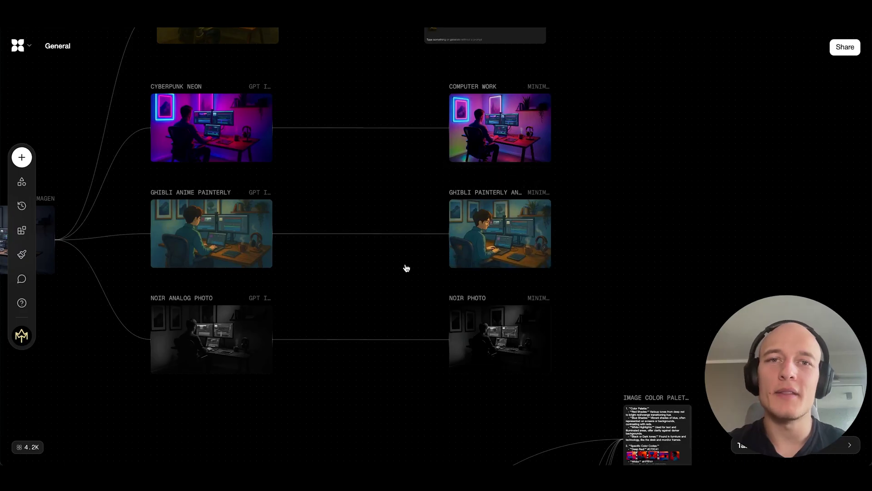
drag(257, 235, 561, 211)
scroll(366, 152, up, 3)
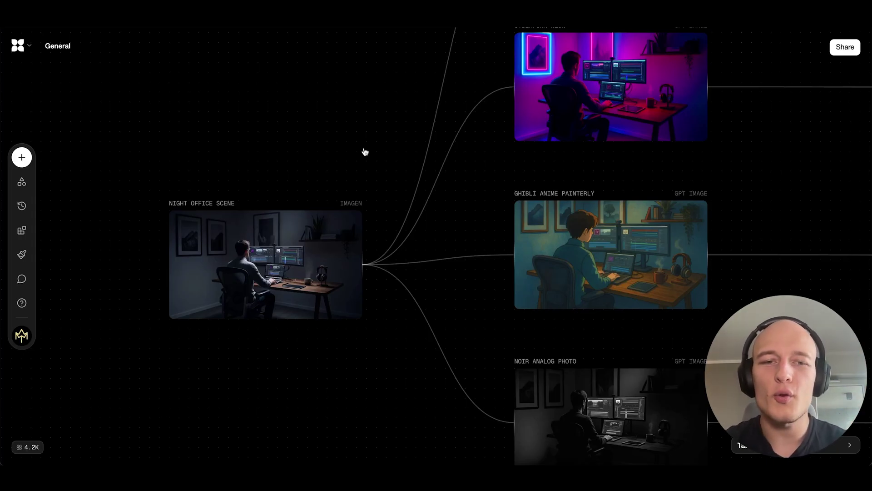
scroll(394, 259, down, 5)
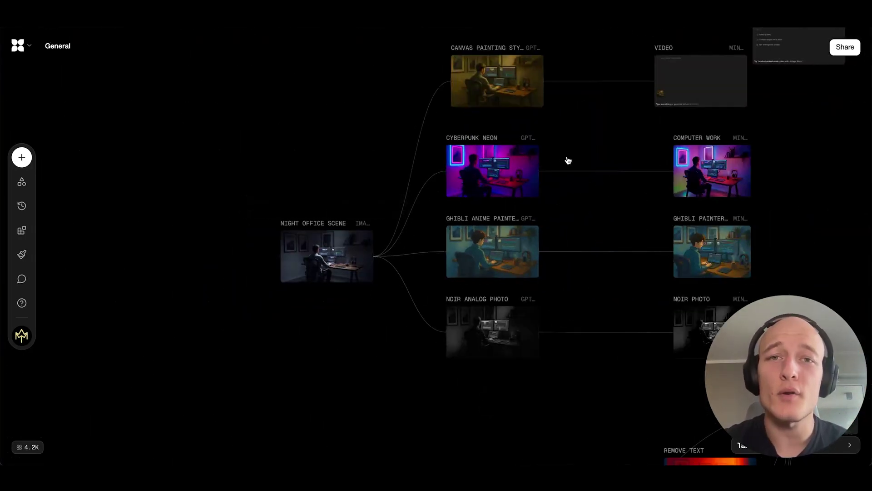
- Examine the Mistakes and Reflection image and the prompts of the camera angle and style variations branching from it
scroll(564, 160, down, 10)
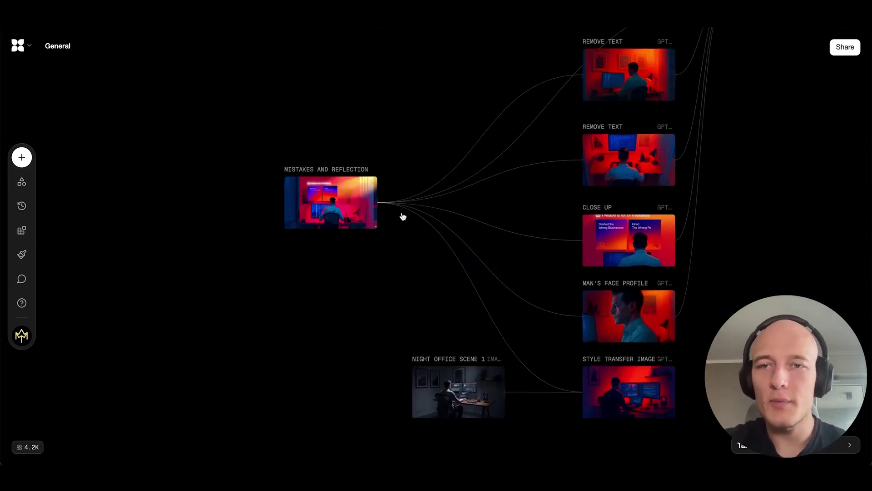
scroll(253, 239, up, 3)
scroll(312, 195, up, 3)
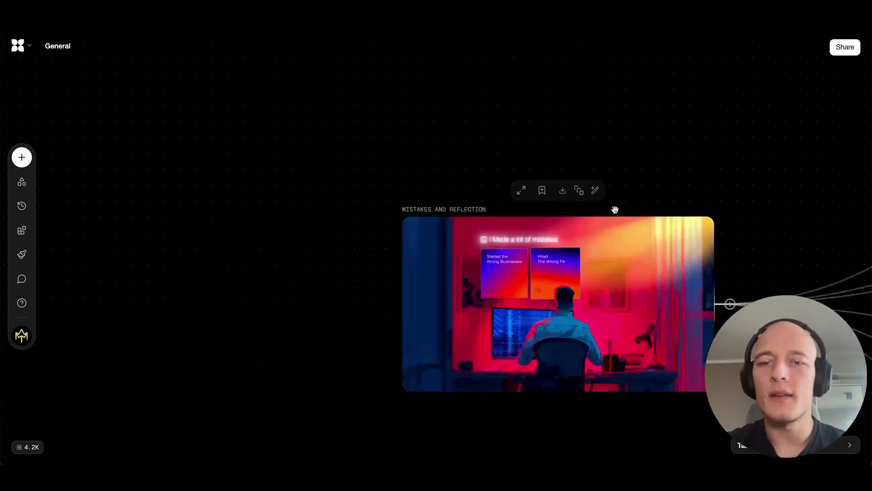
drag(679, 126, 271, 358)
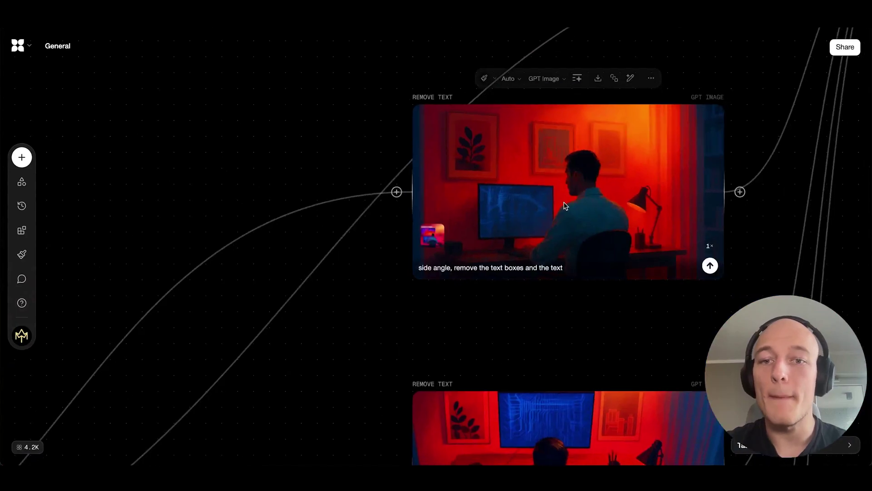
scroll(485, 90, down, 5)
scroll(481, 291, down, 5)
scroll(481, 291, down, 8)
scroll(477, 244, left, 1)
scroll(482, 263, down, 2)
scroll(543, 306, down, 5)
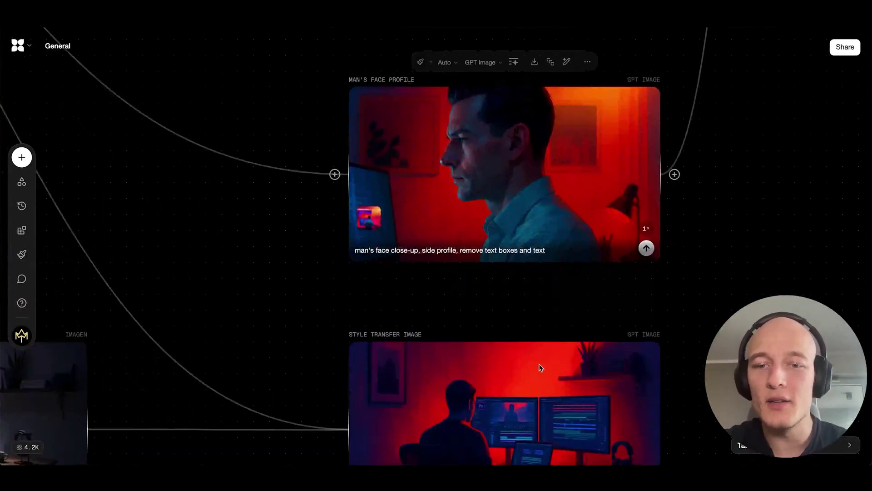
- Review the Close Up, Man's Face Profile and Style Transfer variations and the Mistakes and Reflection image they branch from
scroll(540, 335, down, 5)
scroll(378, 323, left, 15)
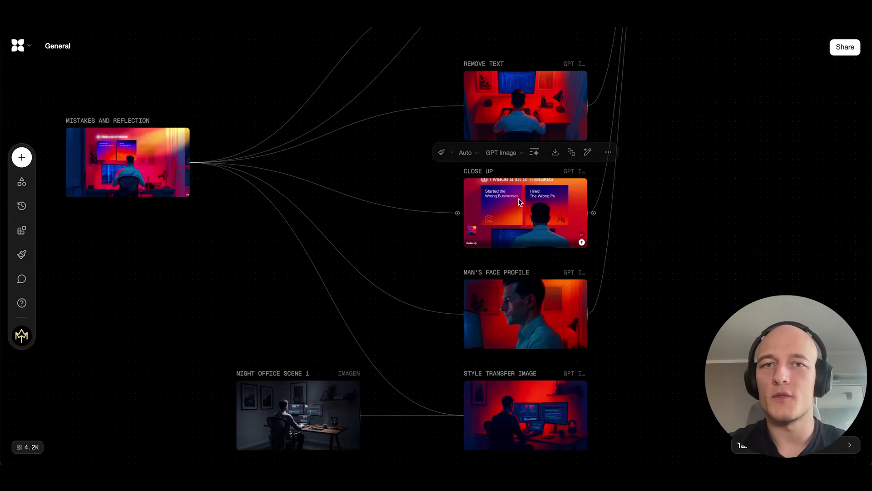
scroll(454, 196, left, 12)
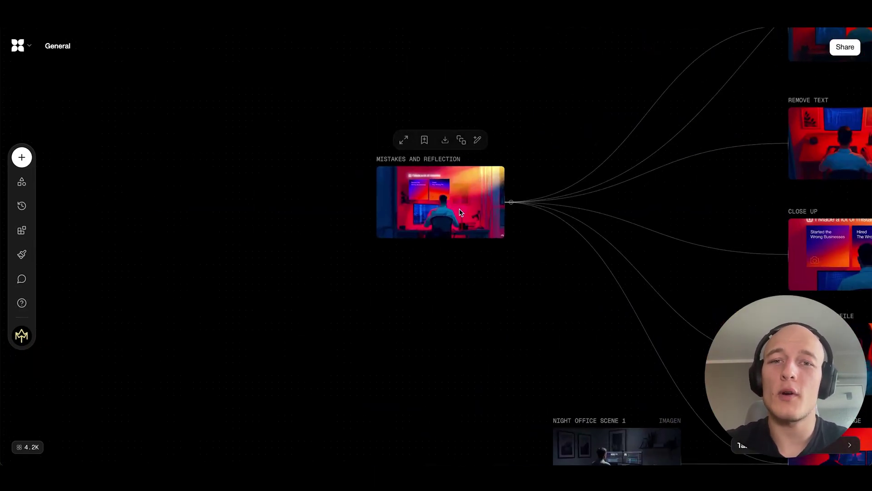
scroll(451, 158, up, 5)
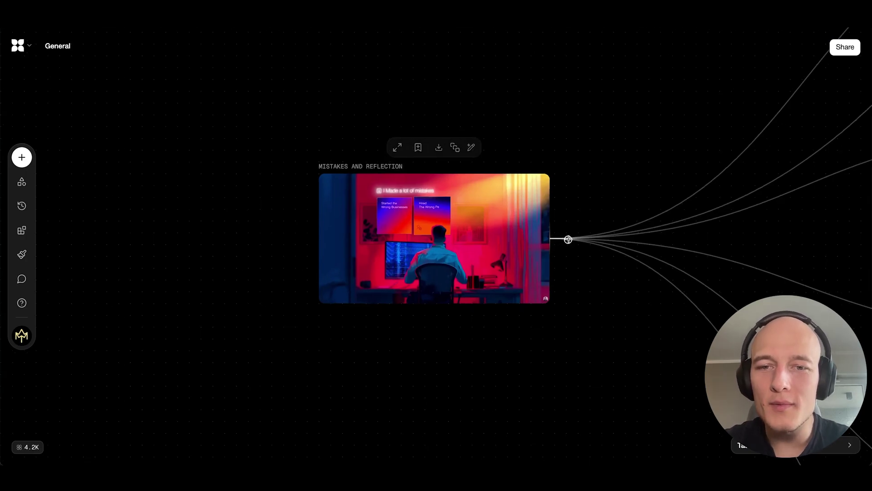
scroll(567, 240, down, 5)
scroll(541, 195, right, 10)
scroll(460, 250, down, 5)
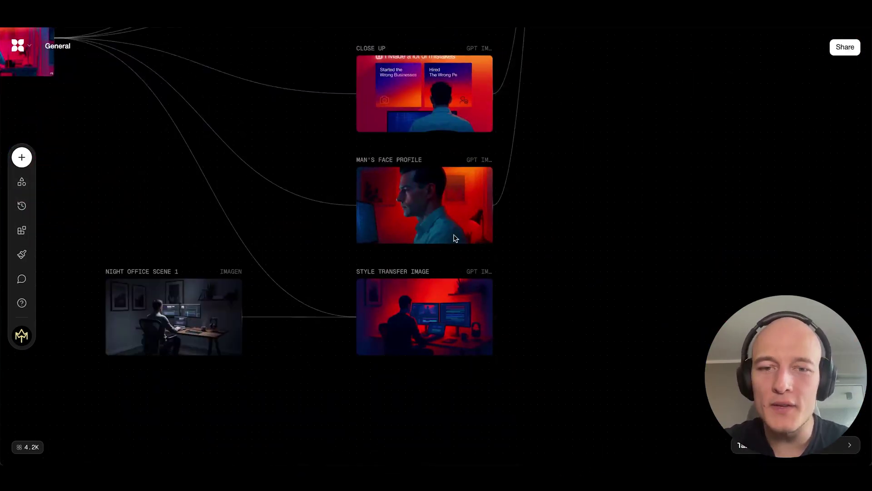
- Branch video blocks off the Style Transfer, Man's Face Profile, Close Up and both Remove Text images and generate their videos with Minimax
drag(494, 317, 577, 313)
click(633, 256)
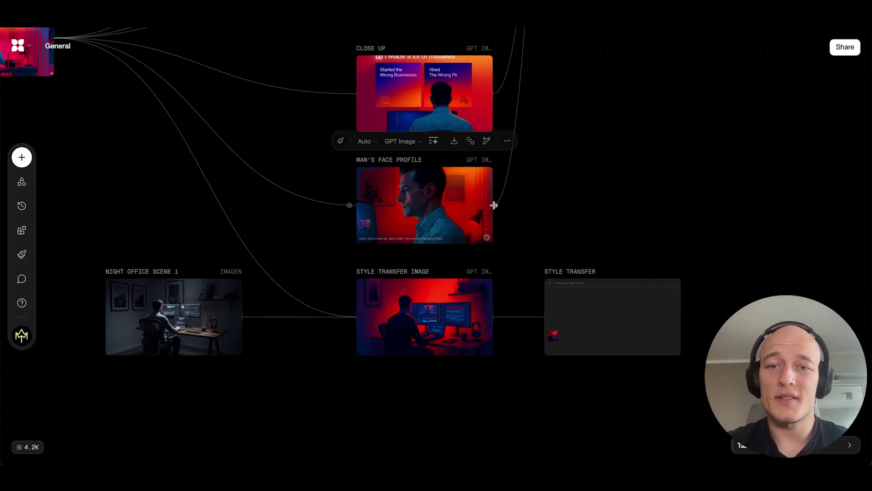
drag(500, 205, 555, 203)
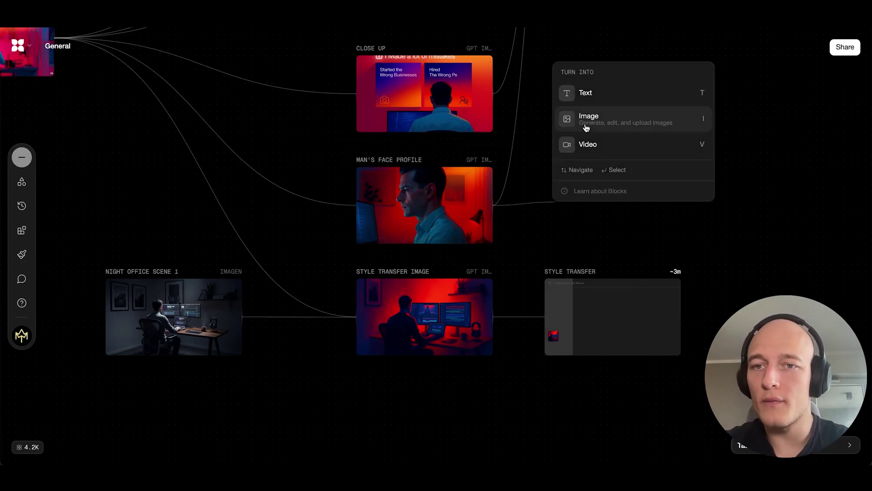
click(597, 146)
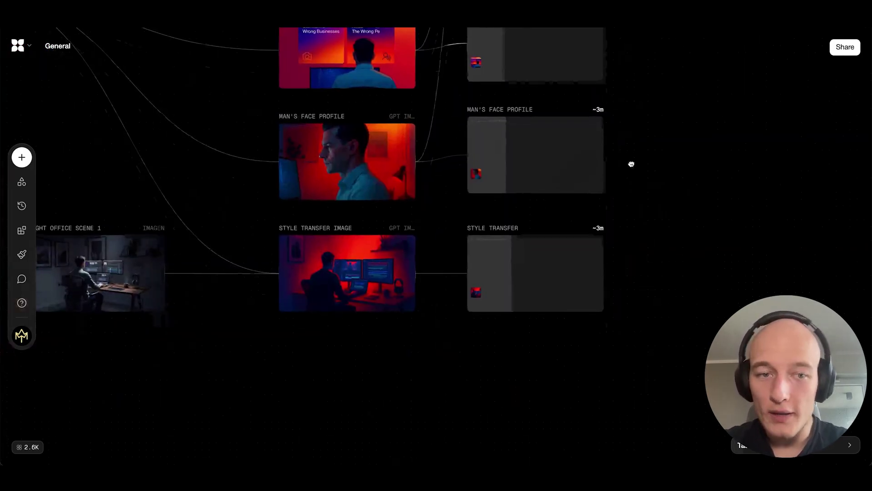
scroll(631, 336, up, 5)
scroll(503, 302, up, 5)
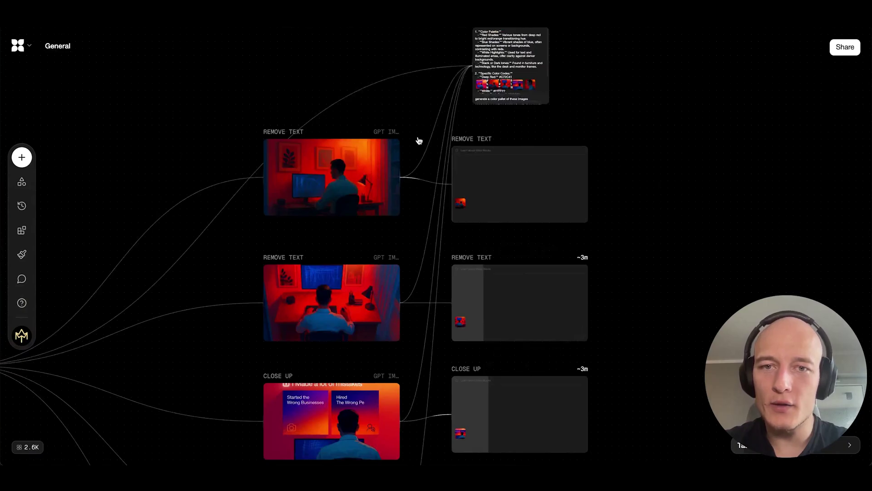
- Examine the Image Color Palette text block, including its connected source images, its prompt and the generated color codes
scroll(388, 227, up, 3)
scroll(388, 227, up, 3)
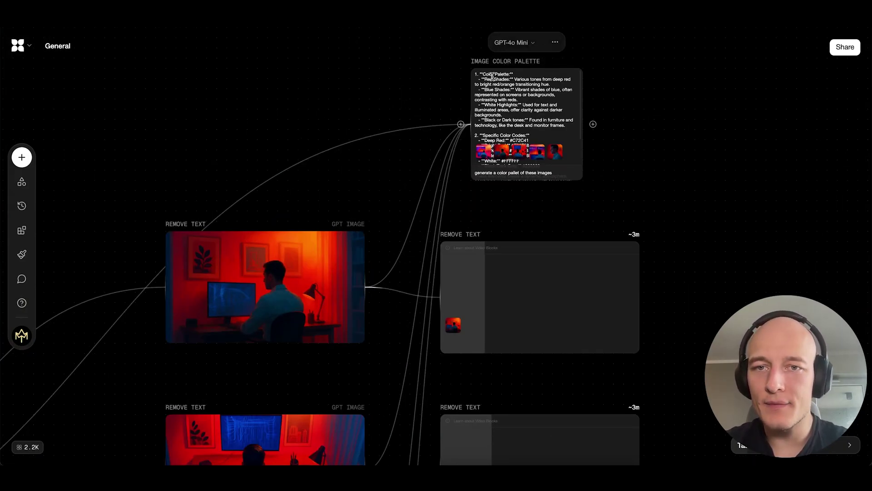
scroll(491, 76, up, 2)
mouse_move(327, 341)
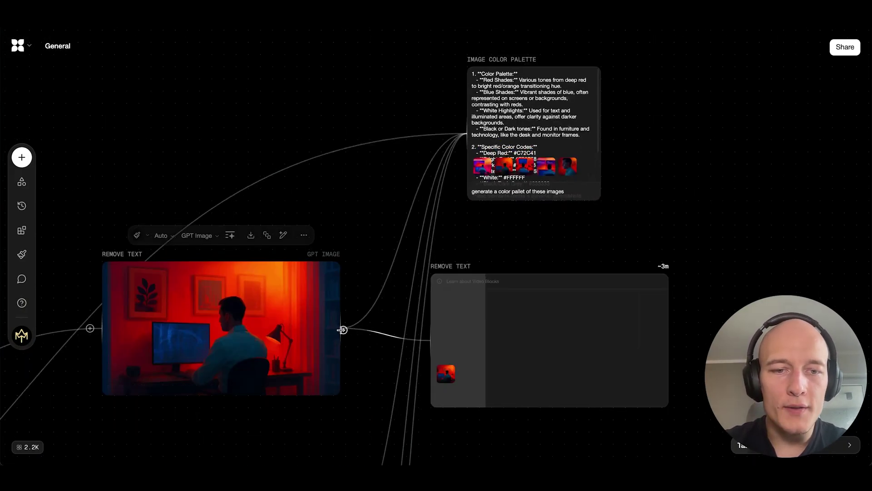
mouse_move(516, 125)
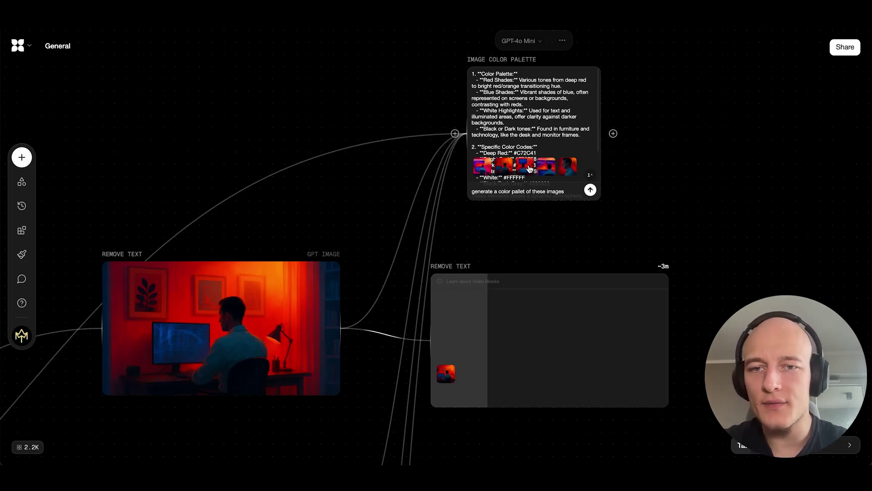
scroll(530, 169, up, 3)
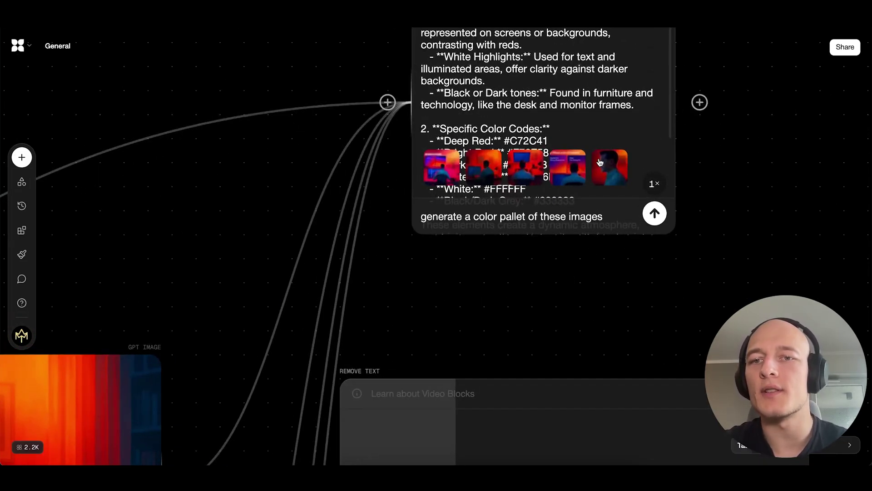
drag(587, 214, 428, 215)
click(465, 214)
scroll(542, 223, up, 3)
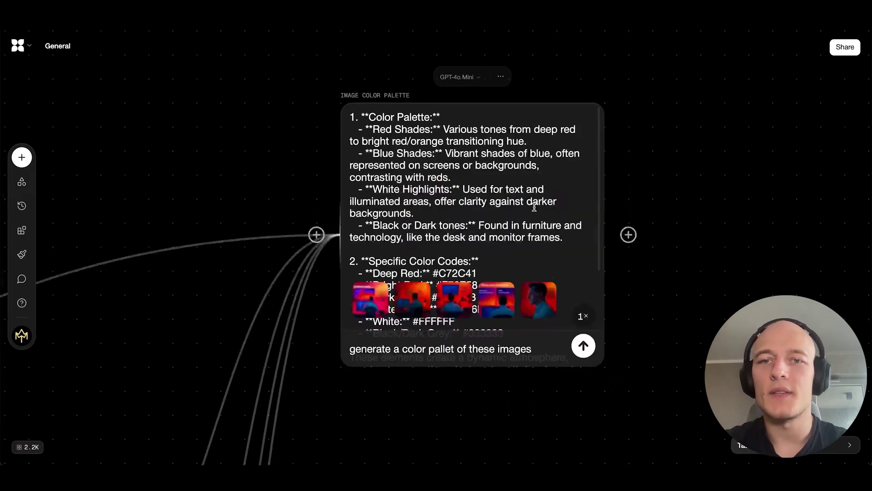
scroll(542, 223, down, 3)
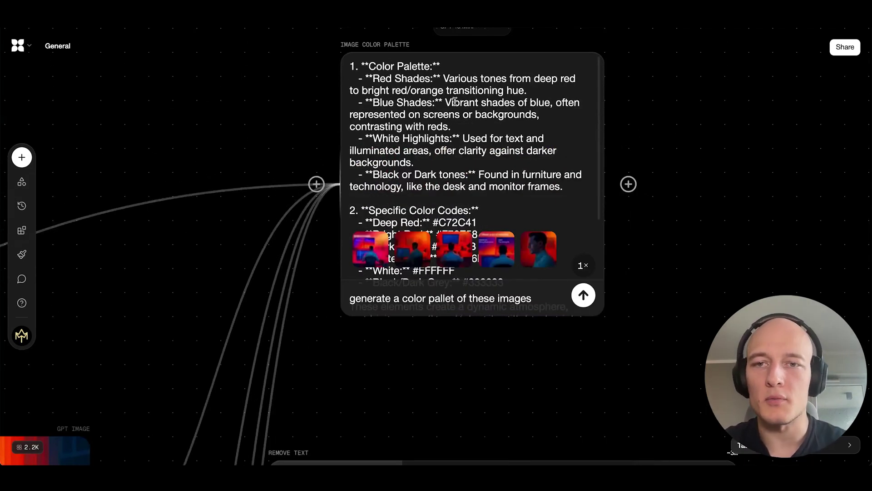
scroll(454, 101, down, 5)
scroll(455, 101, right, 2)
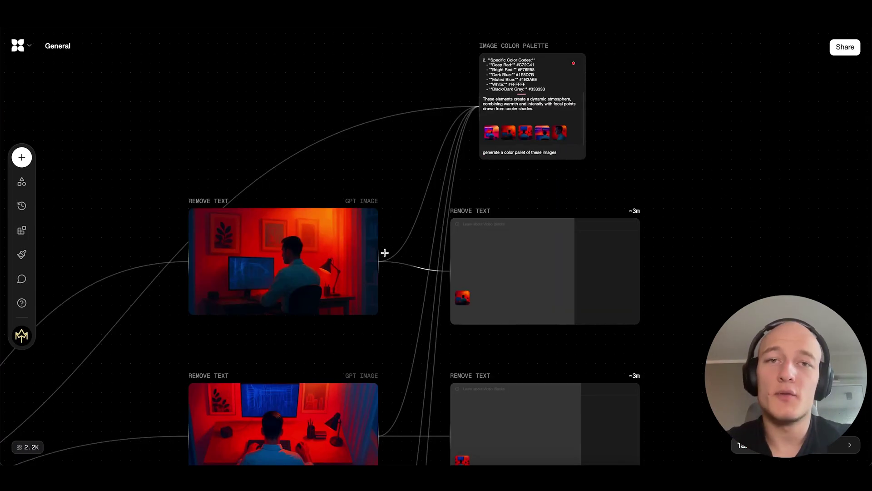
drag(386, 257, 715, 130)
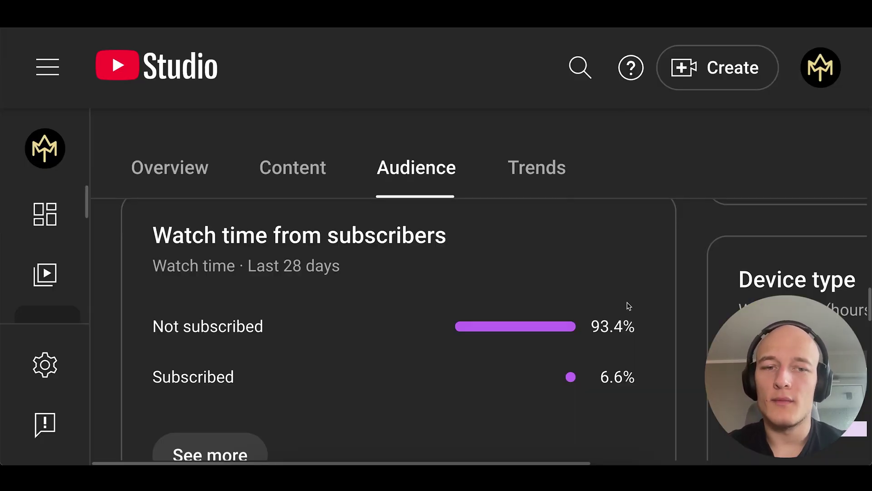
double_click(622, 366)
drag(622, 366, 554, 289)
click(609, 289)
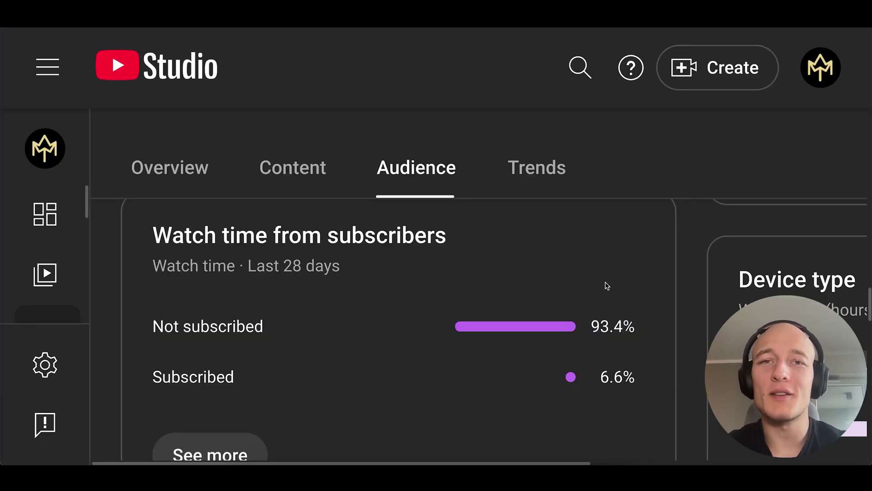
drag(659, 353, 615, 293)
click(660, 325)
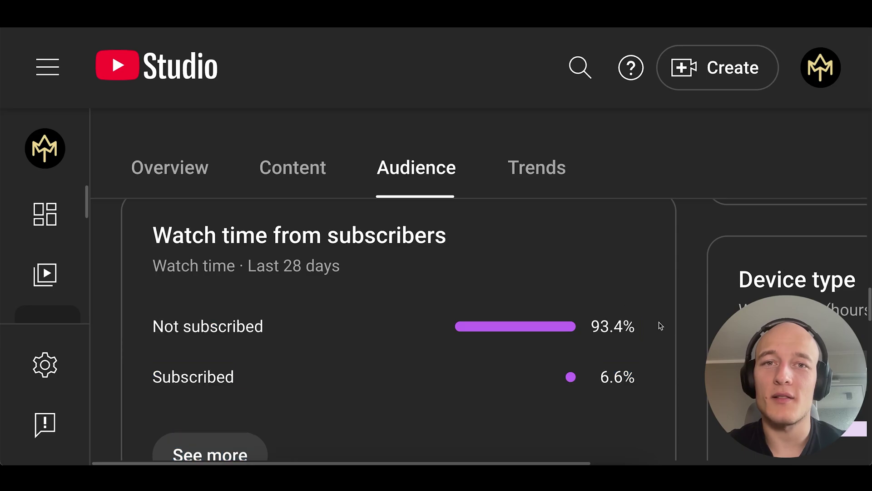
drag(660, 325, 611, 309)
click(631, 291)
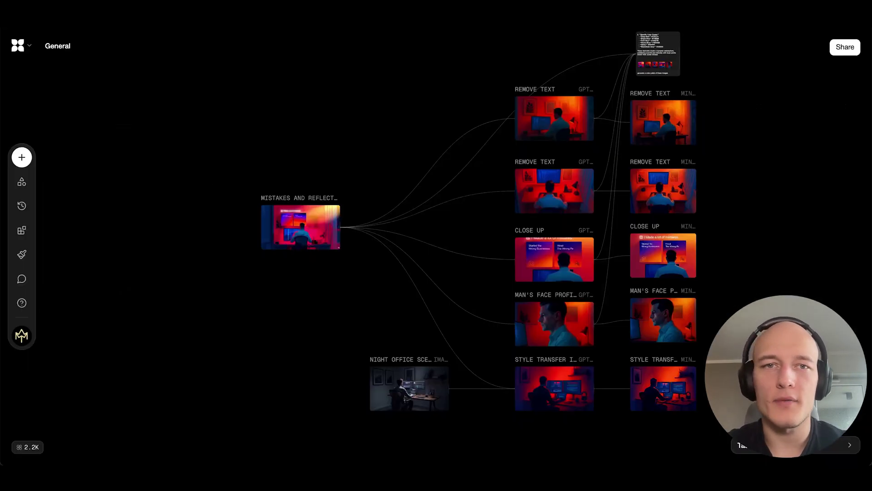
- Review the Style Transfer and Man's Face Profile videos and look over the video models available for the face profile block
scroll(448, 323, up, 5)
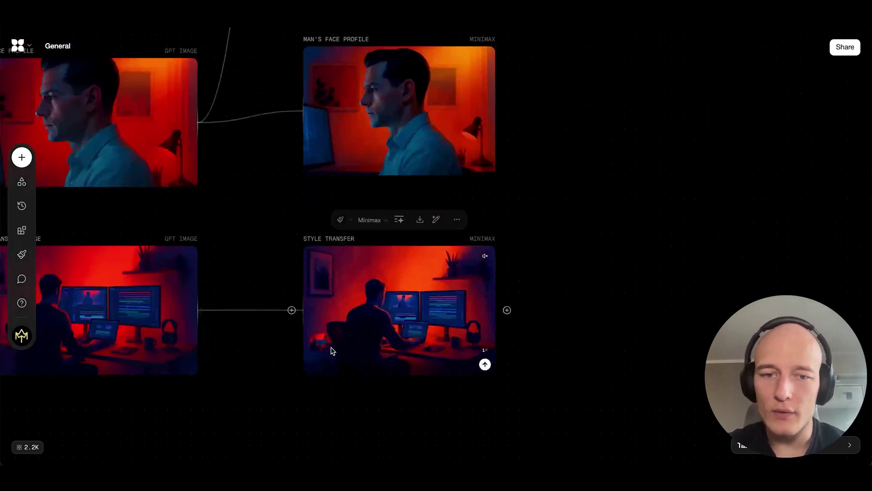
scroll(330, 350, up, 3)
drag(473, 220, 505, 424)
mouse_move(498, 172)
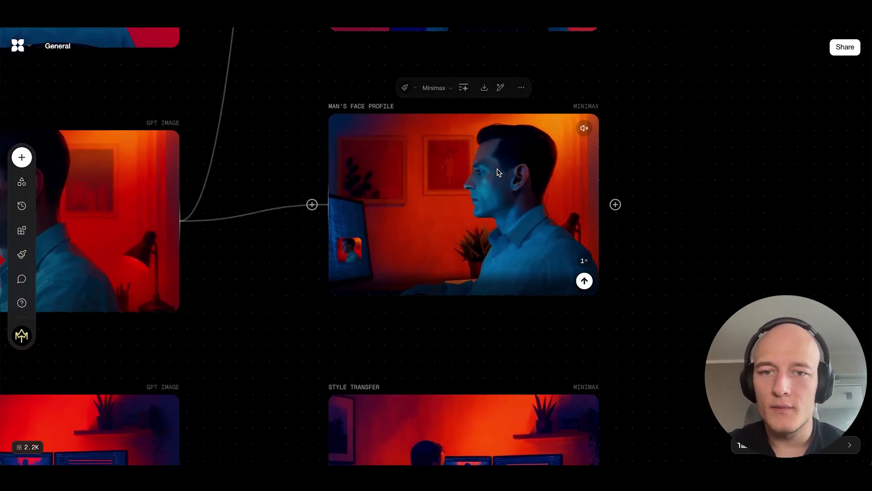
scroll(518, 279, up, 3)
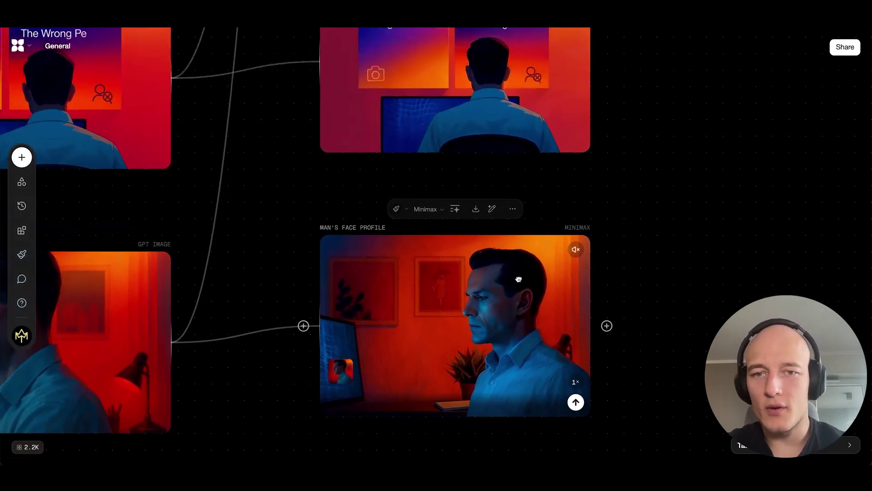
click(439, 210)
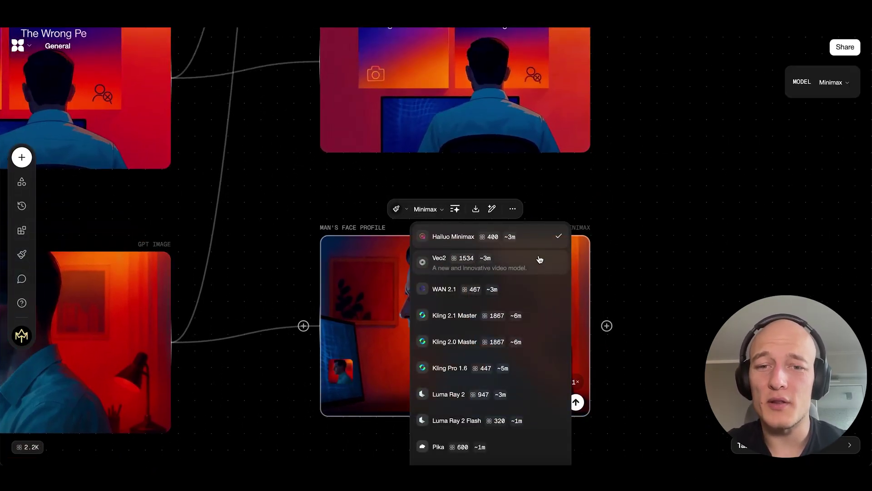
click(571, 171)
- Review the generated Close Up video and the two Remove Text videos in the workflow
scroll(571, 187, up, 4)
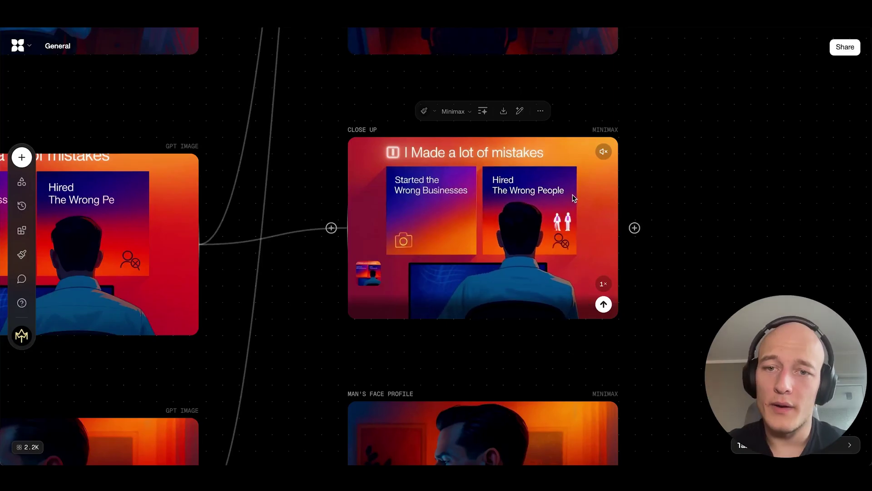
scroll(565, 187, up, 10)
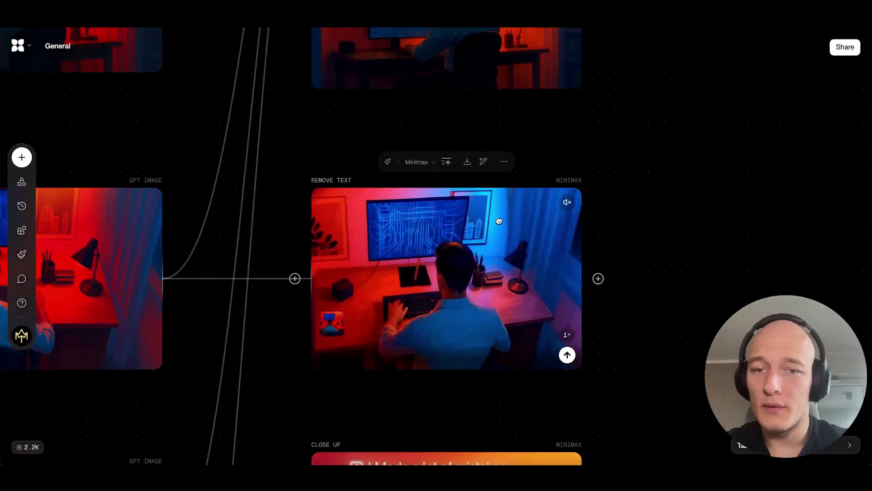
scroll(497, 124, up, 6)
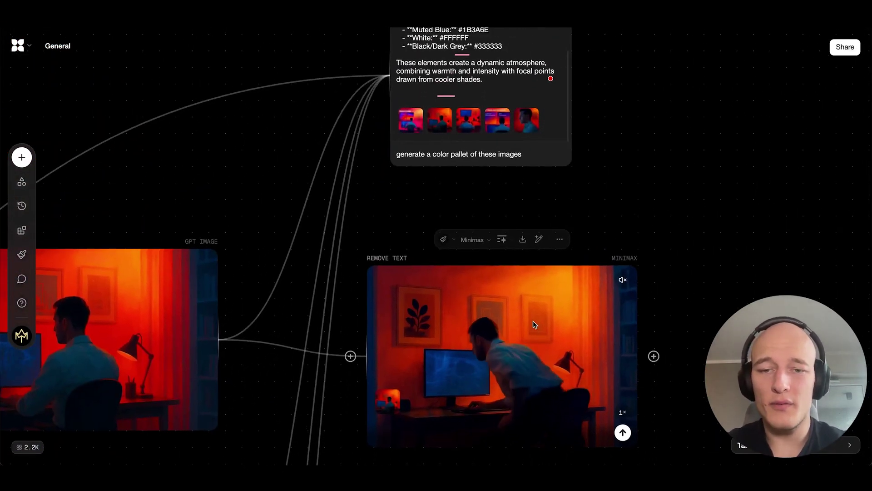
scroll(519, 347, down, 3)
scroll(519, 347, down, 5)
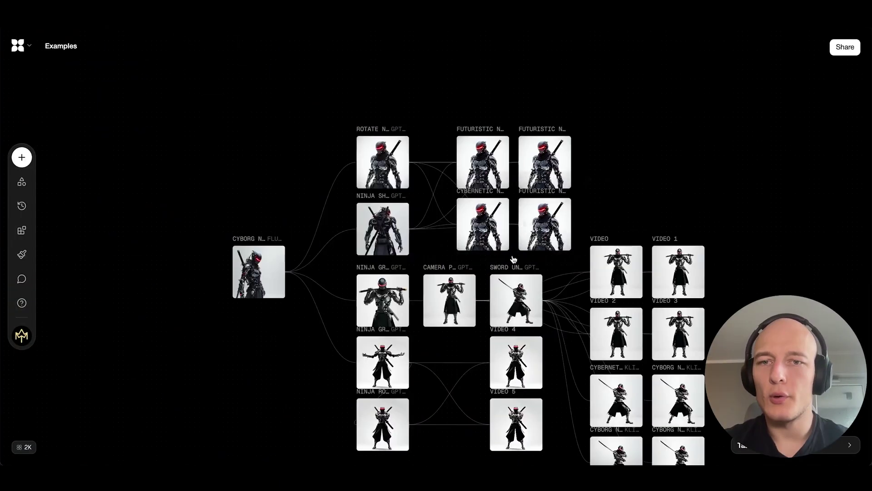
- Remove the background of the Cyborg Ninja image in the Examples project, sending the result to a new connected block
scroll(419, 169, up, 3)
drag(419, 169, 589, 183)
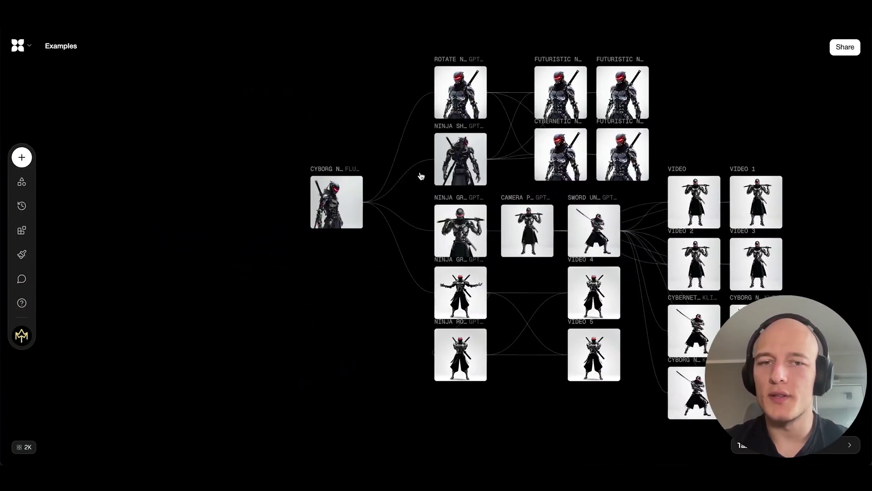
scroll(326, 204, up, 5)
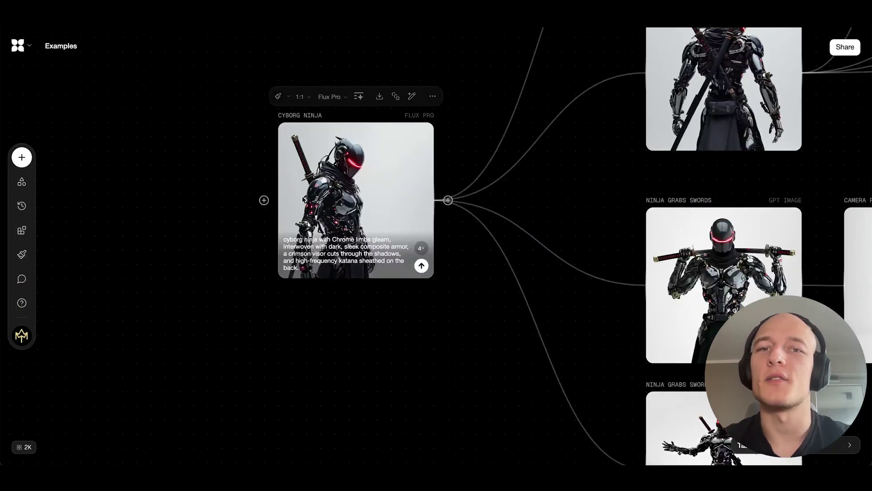
scroll(303, 199, up, 3)
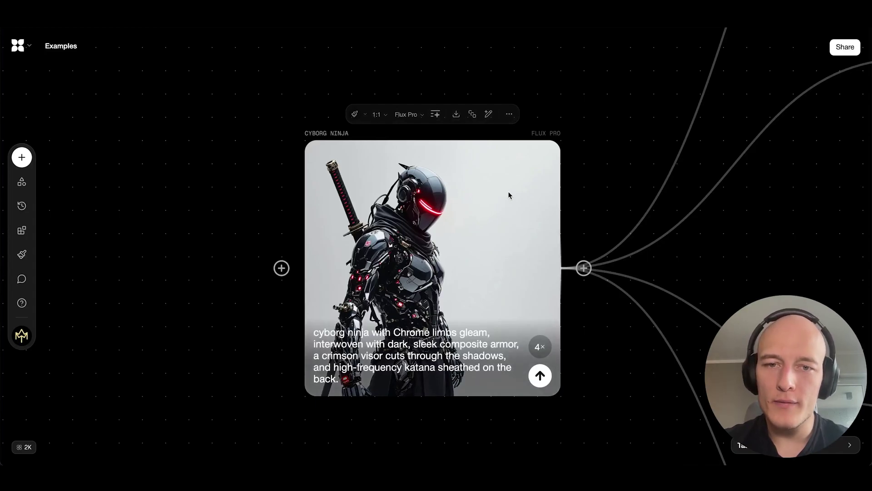
click(488, 114)
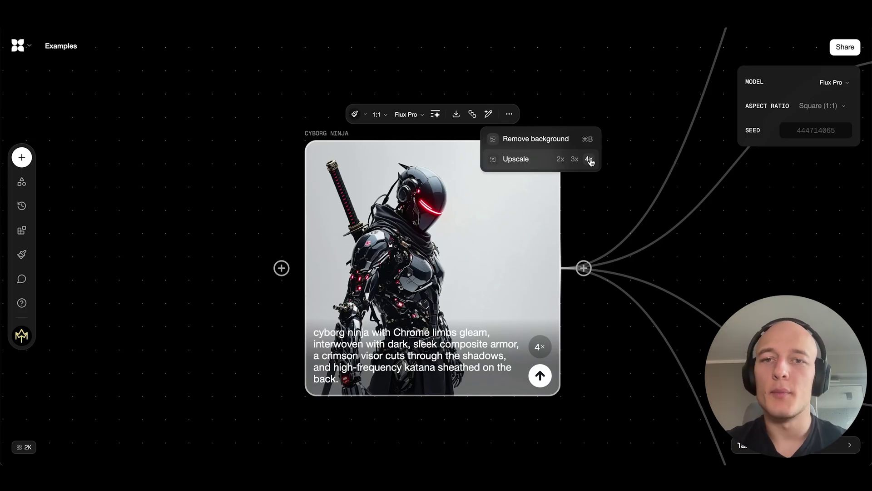
click(573, 140)
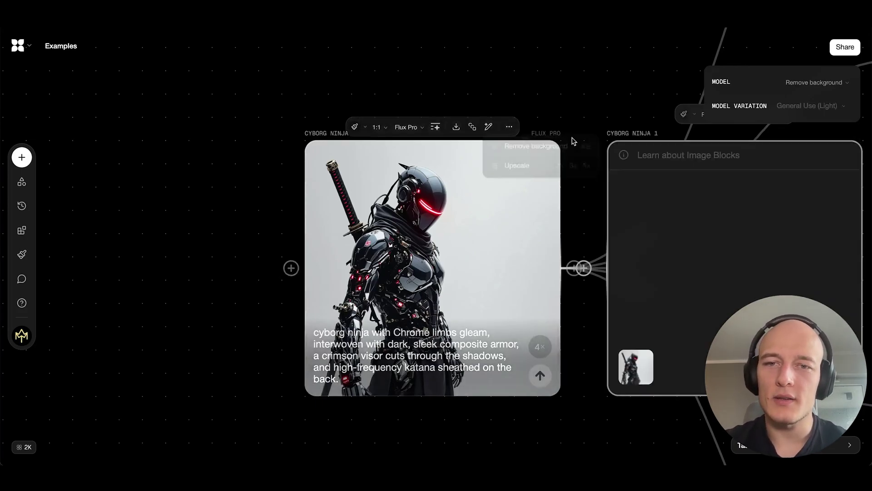
- Create four connected variation blocks from the original Cyborg Ninja image
drag(339, 94, 682, 228)
click(419, 87)
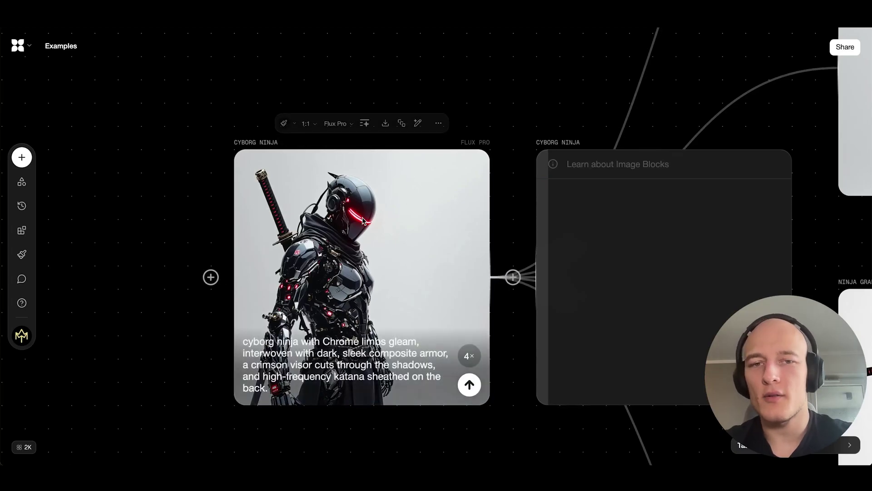
click(404, 124)
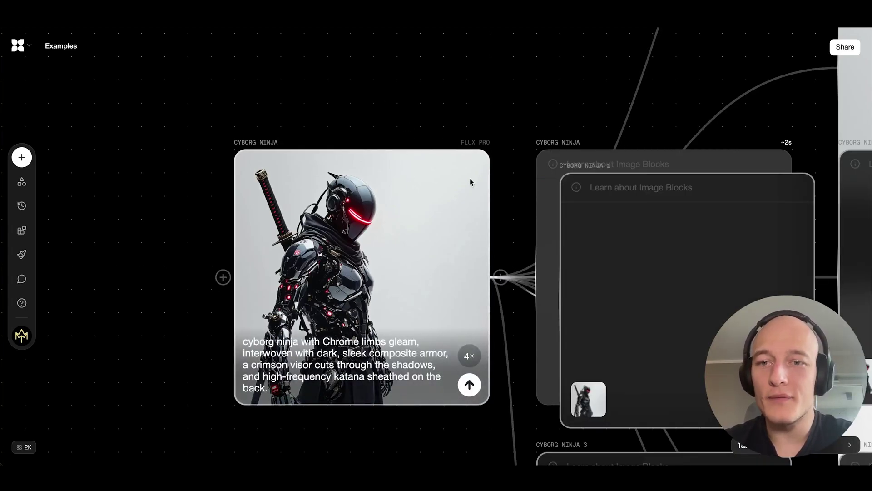
scroll(468, 182, down, 10)
drag(549, 208, 286, 144)
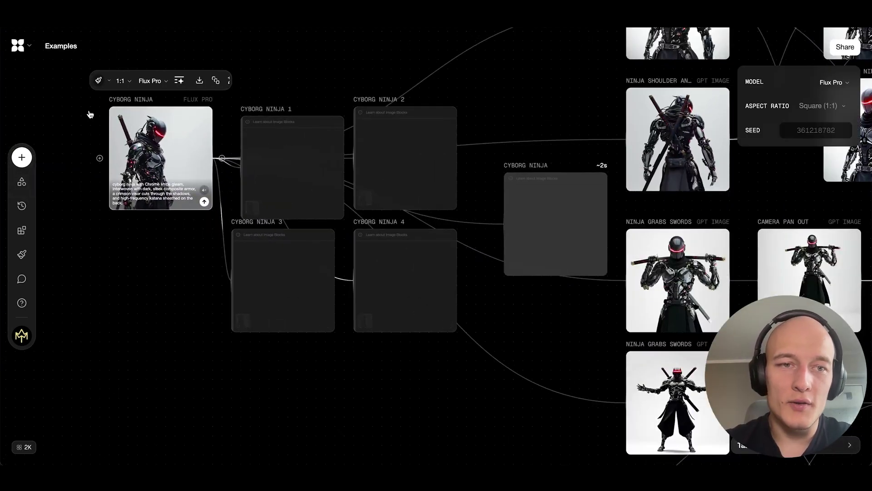
- Examine the four Cyborg Ninja variation blocks and the background-removed Cyborg Ninja image
scroll(88, 114, up, 5)
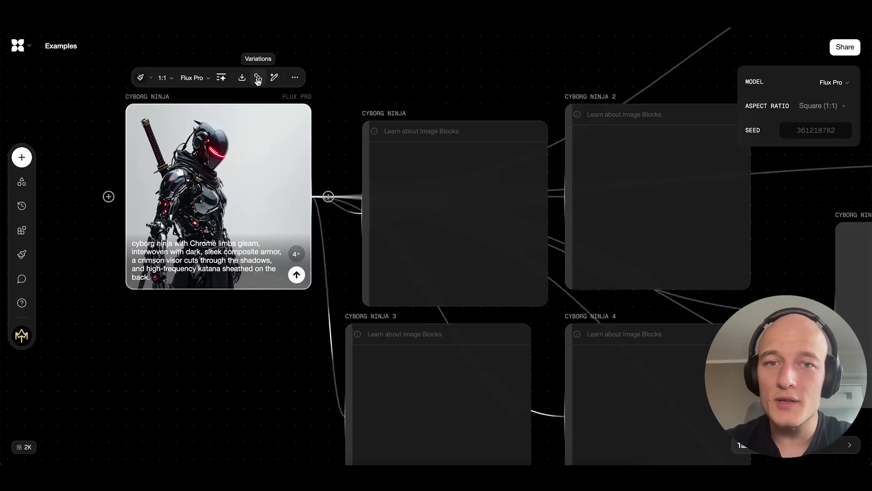
scroll(336, 159, down, 3)
scroll(337, 161, down, 2)
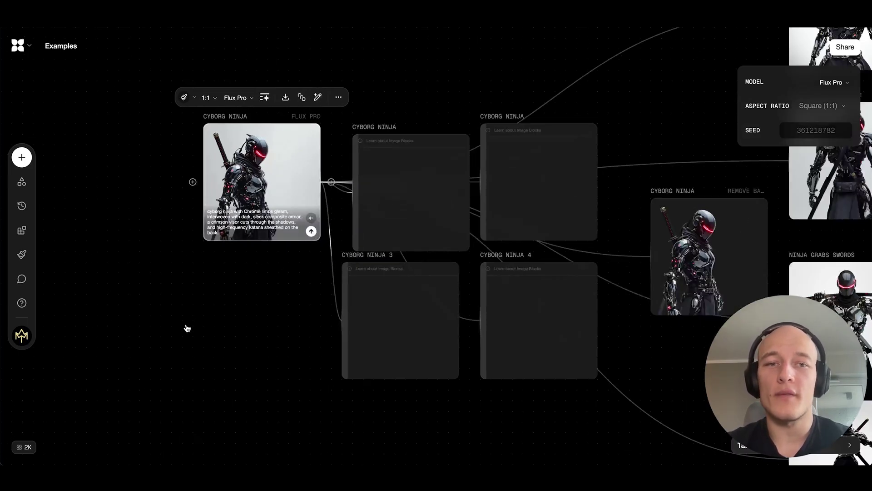
click(222, 302)
scroll(224, 225, up, 2)
click(255, 228)
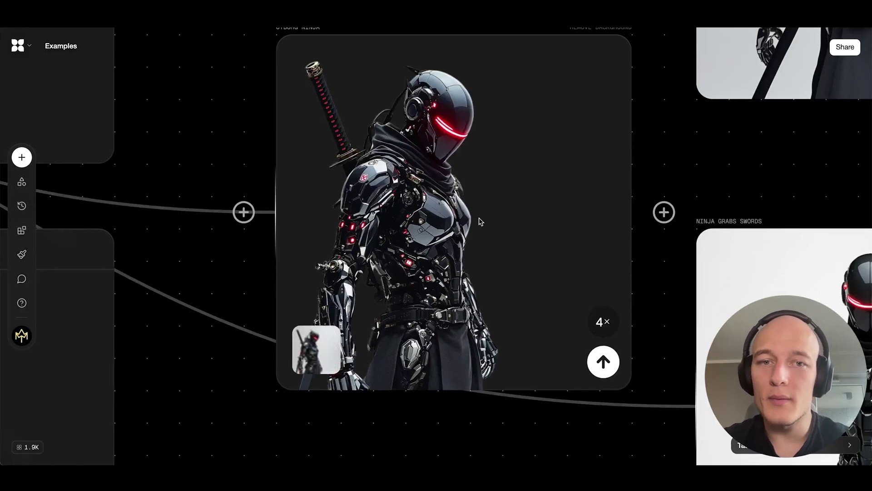
scroll(495, 163, down, 8)
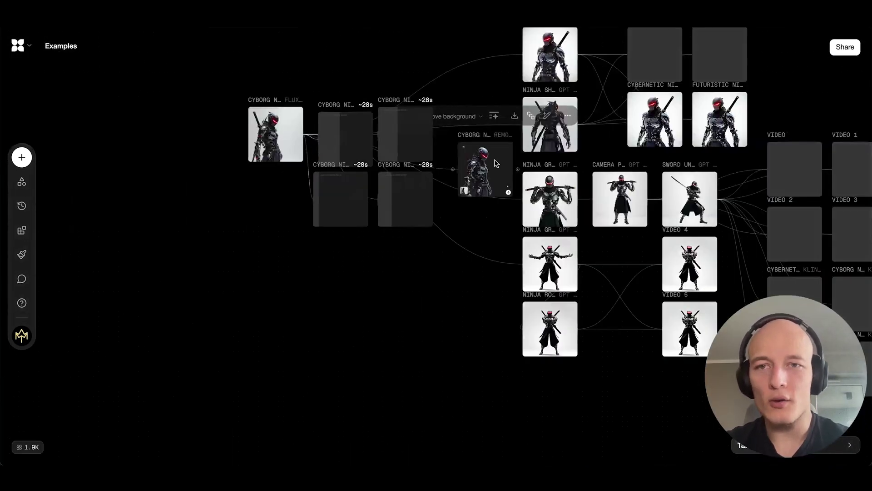
- Look over the download formats for the background-removed Cyborg Ninja and inspect the generated variations of the original
scroll(495, 163, up, 5)
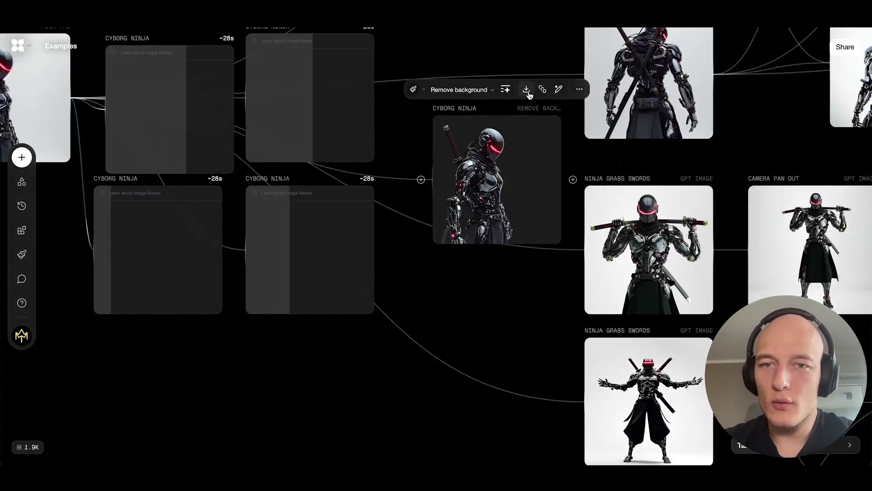
click(527, 91)
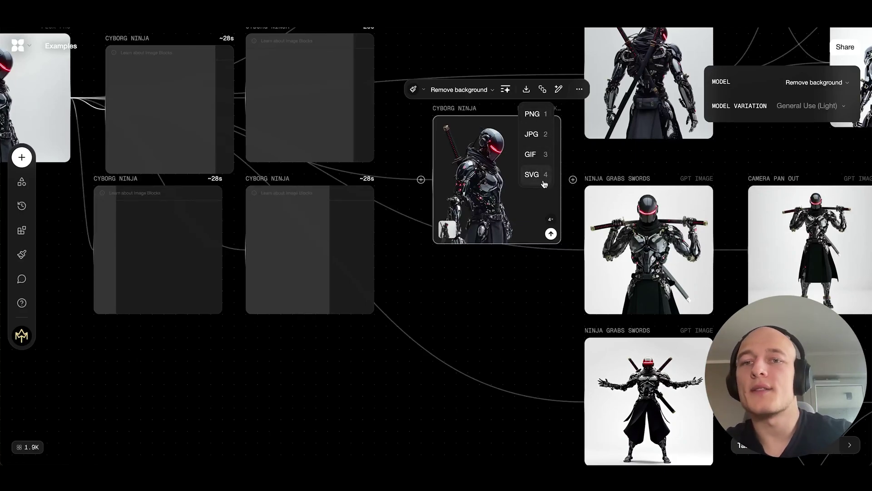
click(471, 282)
scroll(328, 193, down, 3)
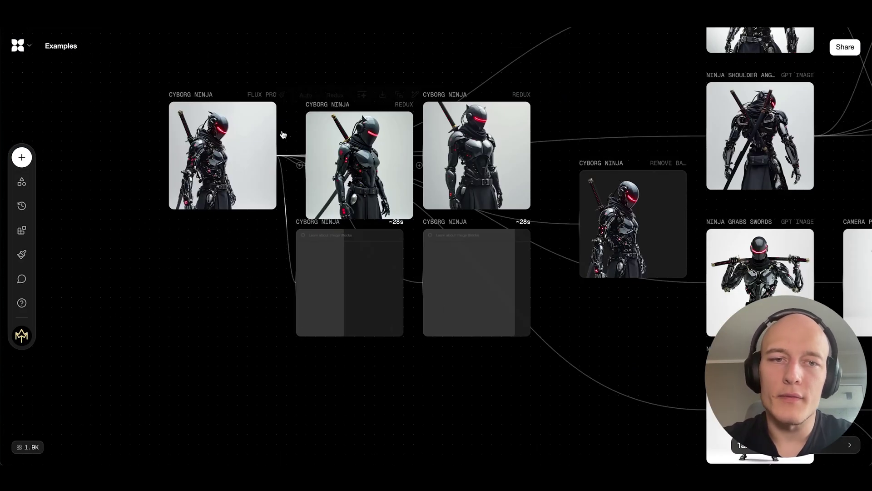
scroll(300, 178, up, 3)
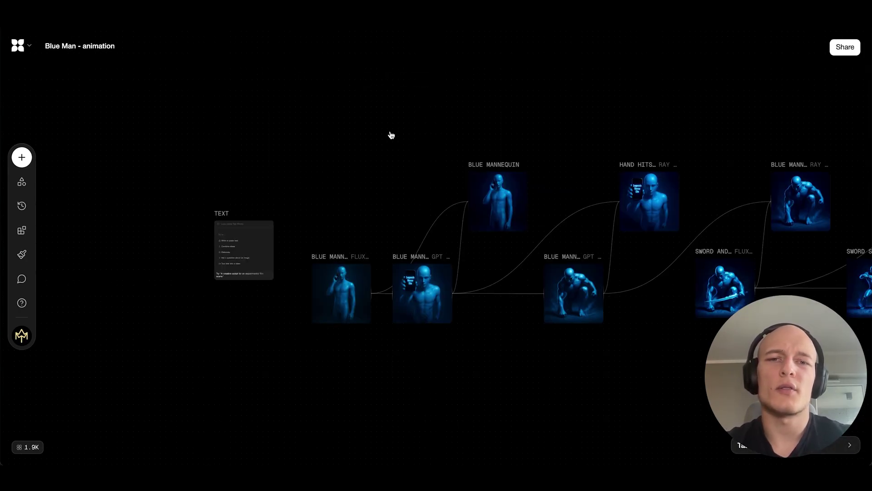
- Add a trial image block above the Blue Man - animation workflow and look over its model choices
drag(391, 135, 369, 142)
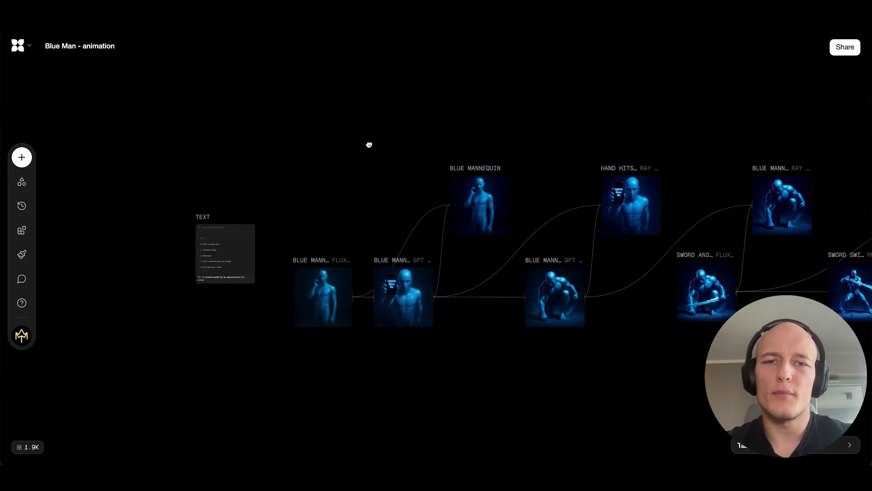
right_click(368, 142)
click(401, 162)
click(467, 91)
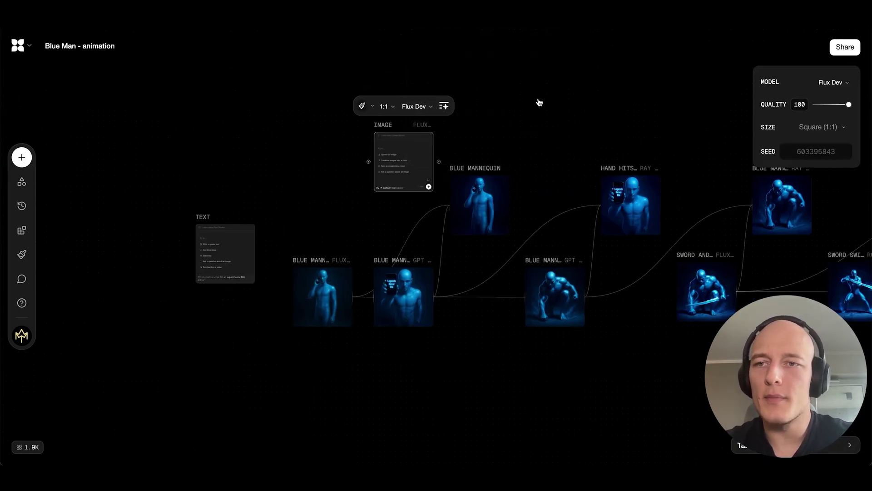
click(417, 105)
click(503, 107)
key(BackSpace)
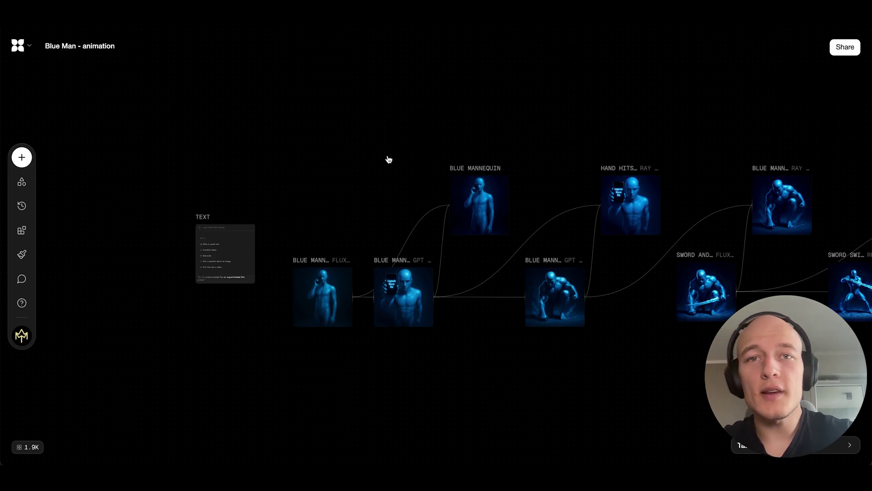
- Copy the Roman nobleman image from Midjourney and paste it as an image block in the General project
right_click(411, 193)
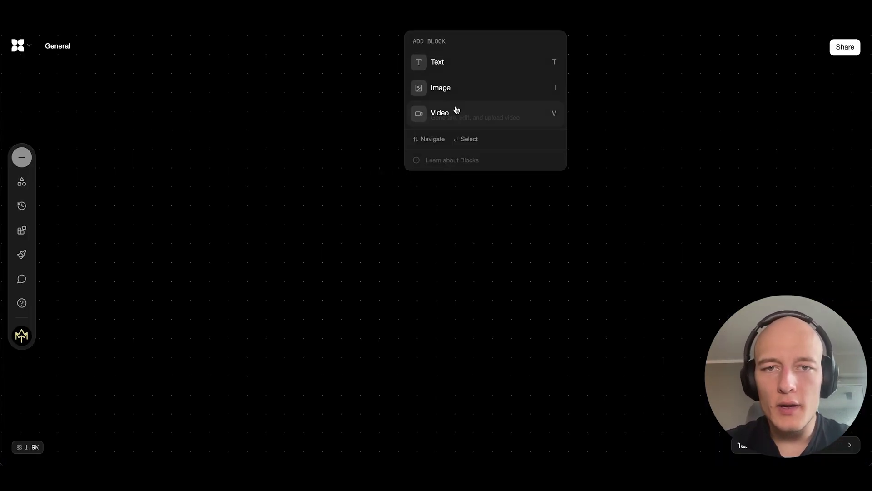
click(457, 91)
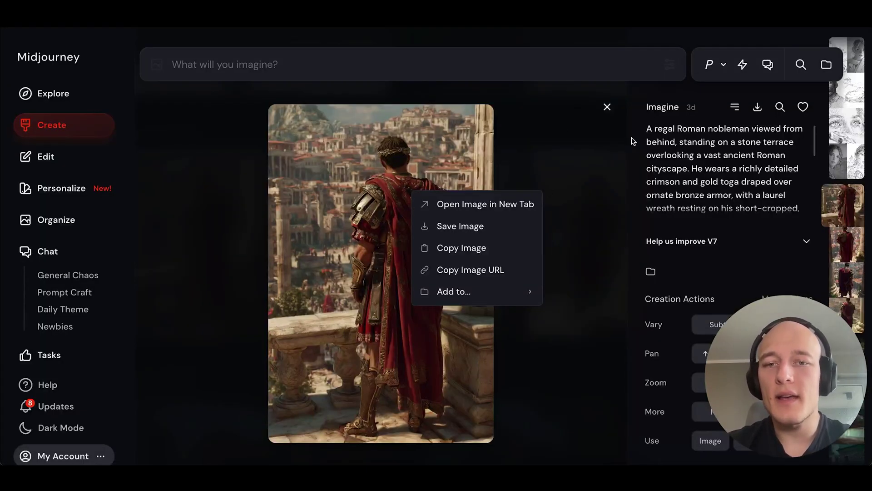
click(588, 156)
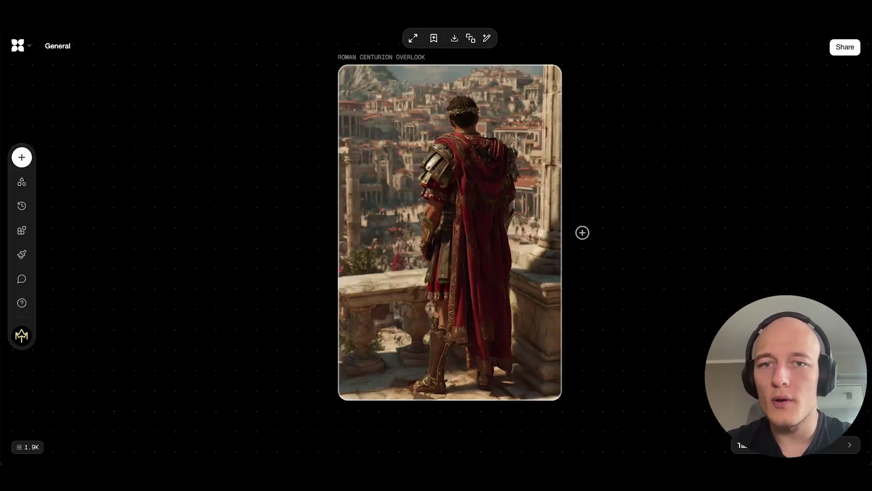
scroll(489, 165, up, 2)
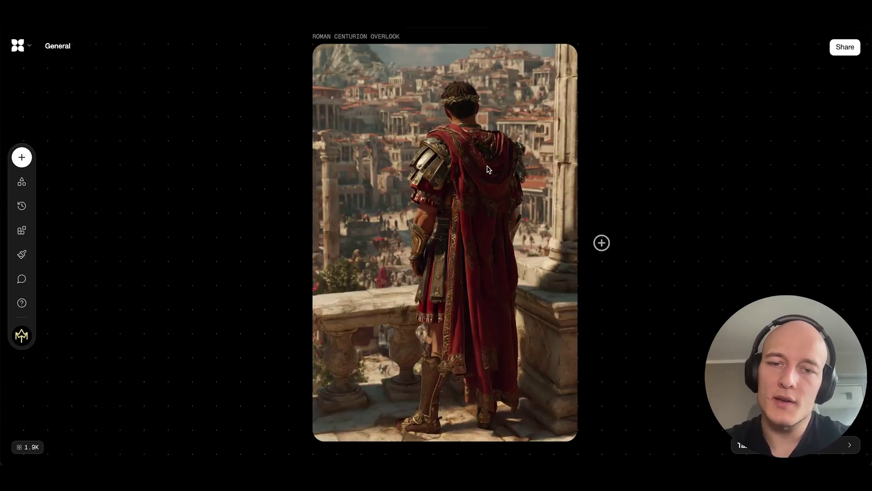
scroll(607, 159, down, 2)
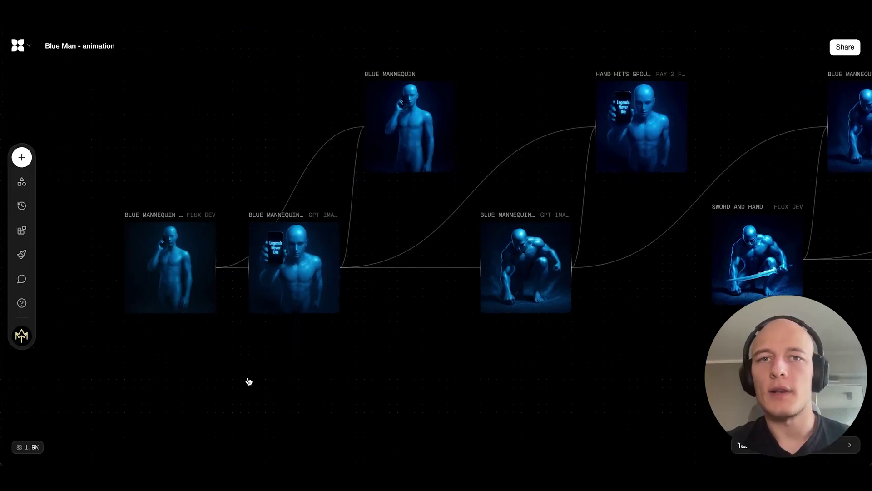
- Read the full prompt of the Blue Mannequin Illustration block in the Blue Man - animation project
drag(226, 373, 504, 408)
scroll(477, 348, up, 6)
drag(529, 279, 527, 290)
scroll(529, 294, down, 4)
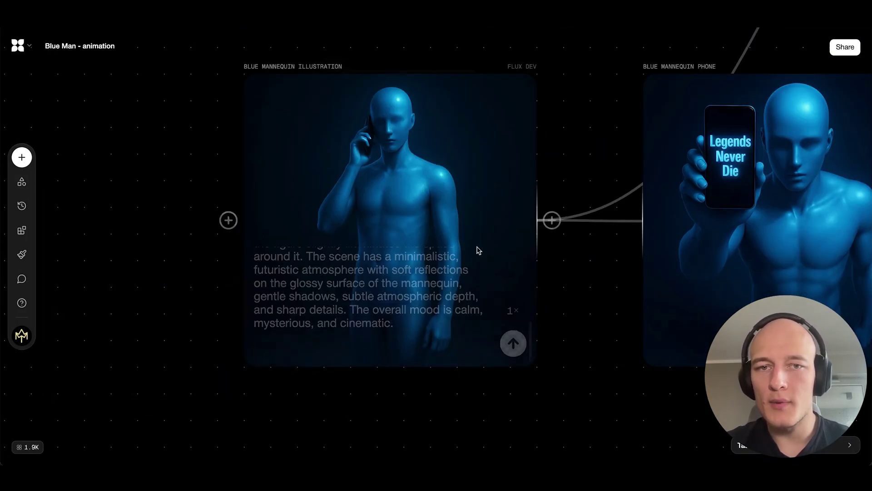
scroll(323, 262, right, 3)
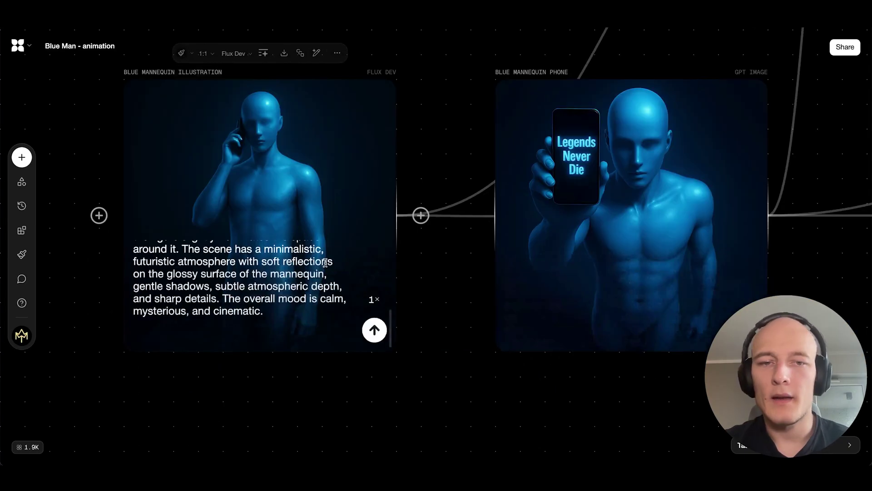
drag(390, 323, 393, 260)
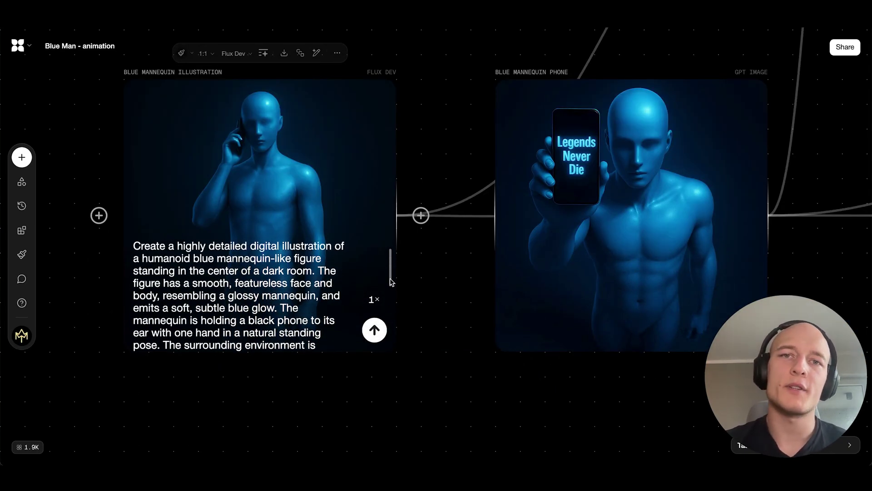
click(473, 411)
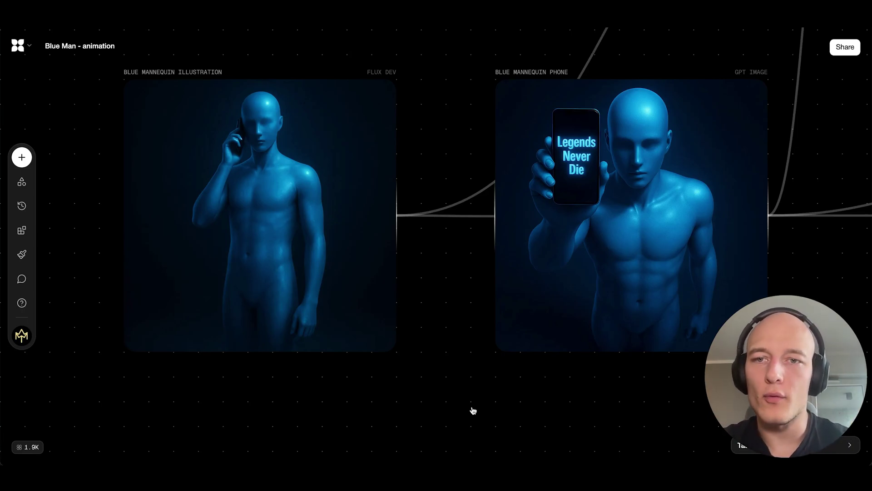
click(355, 316)
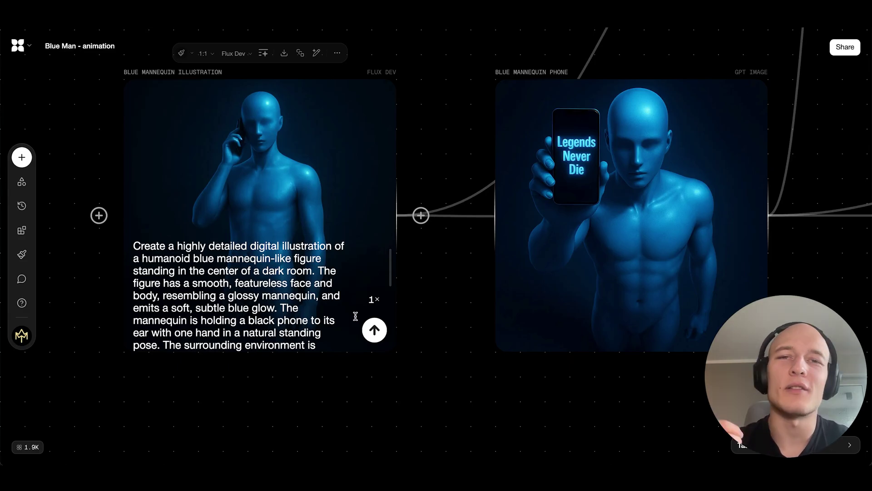
- Read the Blue Mannequin Phone prompt and compare the block with the Blue Mannequin Illustration it is based on
mouse_move(735, 244)
scroll(736, 243, down, 1)
scroll(757, 259, down, 5)
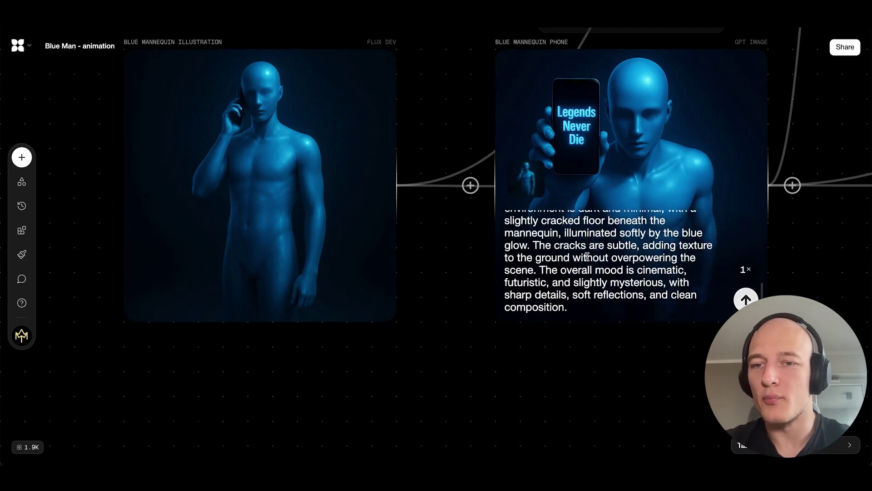
scroll(578, 261, up, 3)
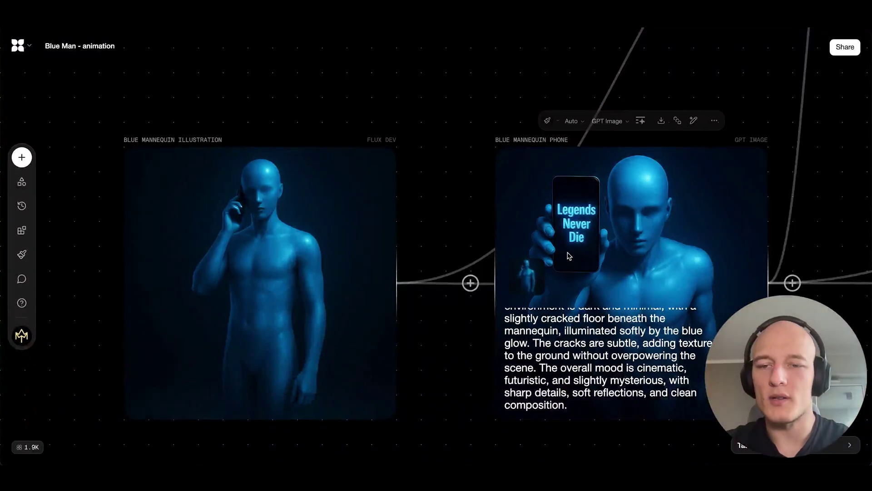
scroll(579, 262, right, 3)
scroll(579, 262, down, 1)
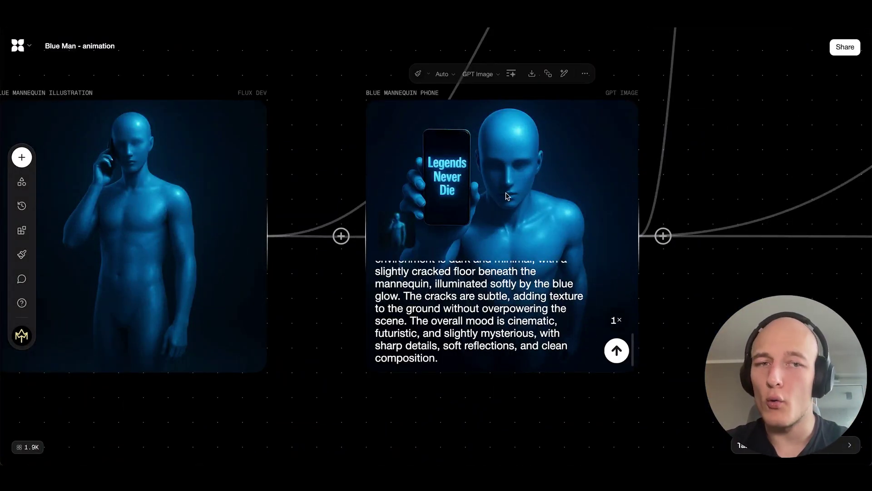
scroll(605, 166, down, 3)
mouse_move(234, 173)
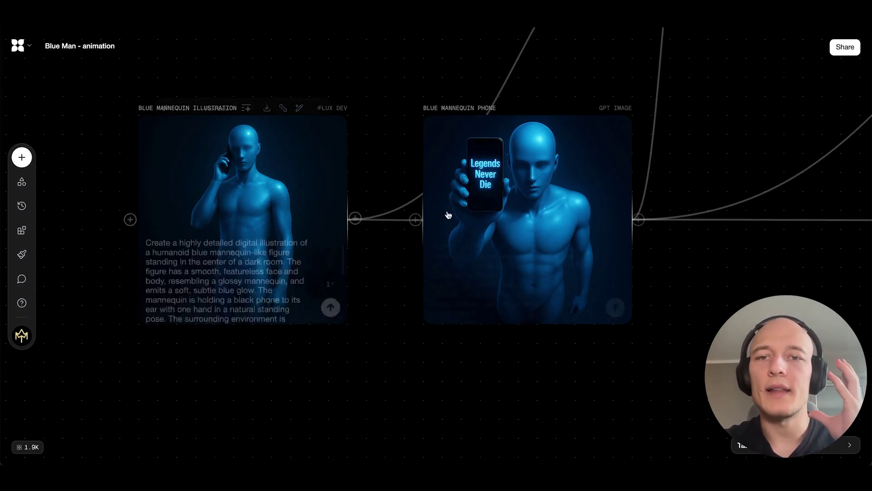
click(472, 212)
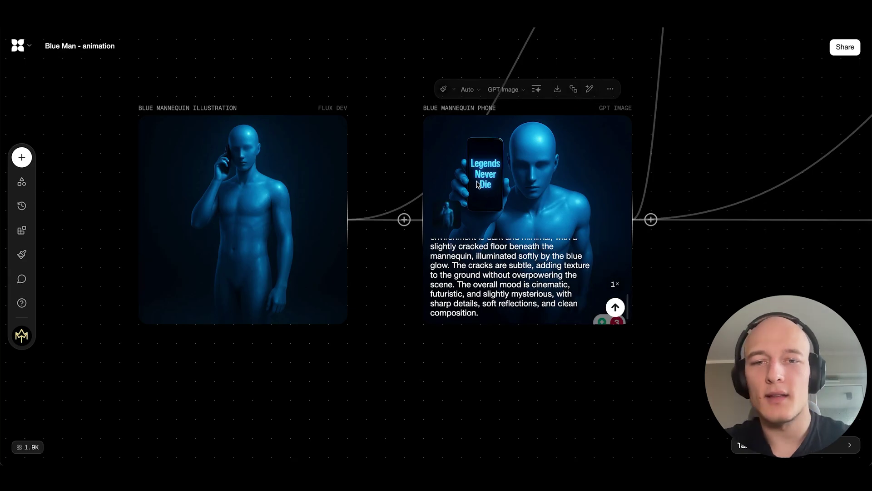
- Add a video block and connect the Blue Mannequin Illustration and Blue Mannequin Phone images to it
scroll(562, 140, up, 5)
scroll(562, 140, right, 5)
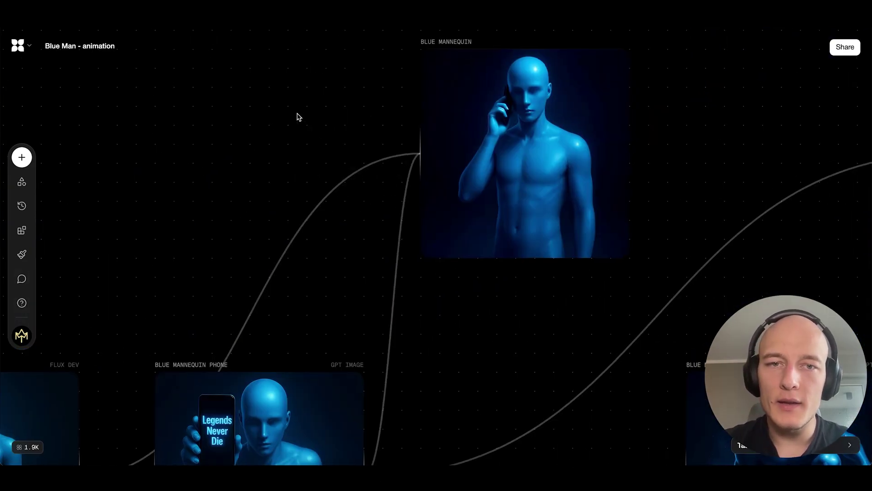
right_click(299, 114)
click(320, 126)
click(356, 105)
scroll(263, 188, down, 5)
drag(254, 351, 310, 109)
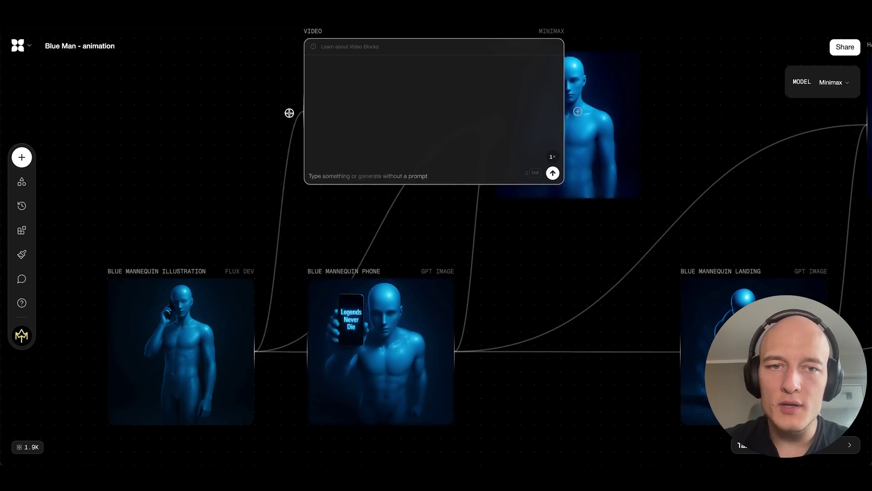
drag(455, 351, 433, 112)
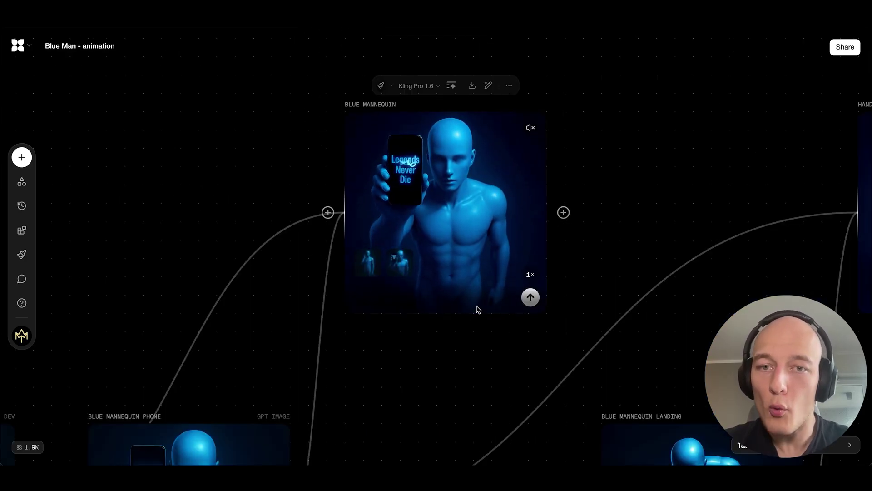
- Preview the Blue Mannequin video and look over the Hand Hits Ground and Blue Mannequin Sword videos in the workflow
mouse_move(458, 207)
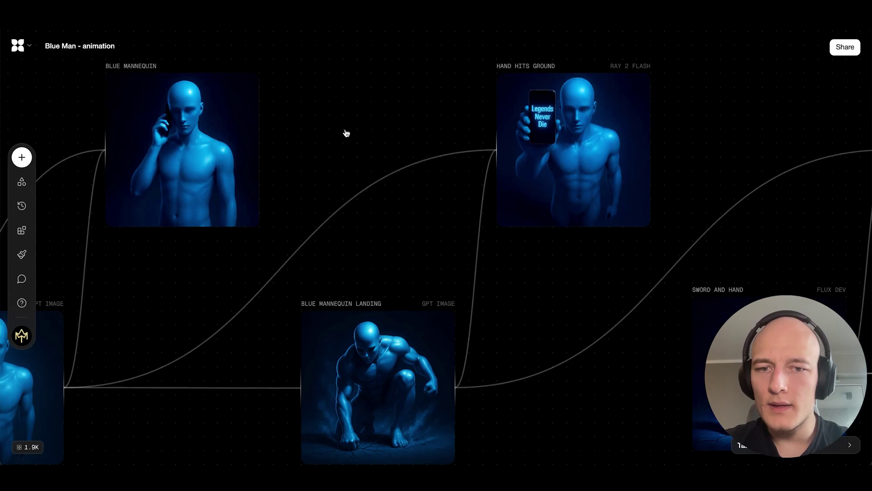
drag(304, 138, 158, 142)
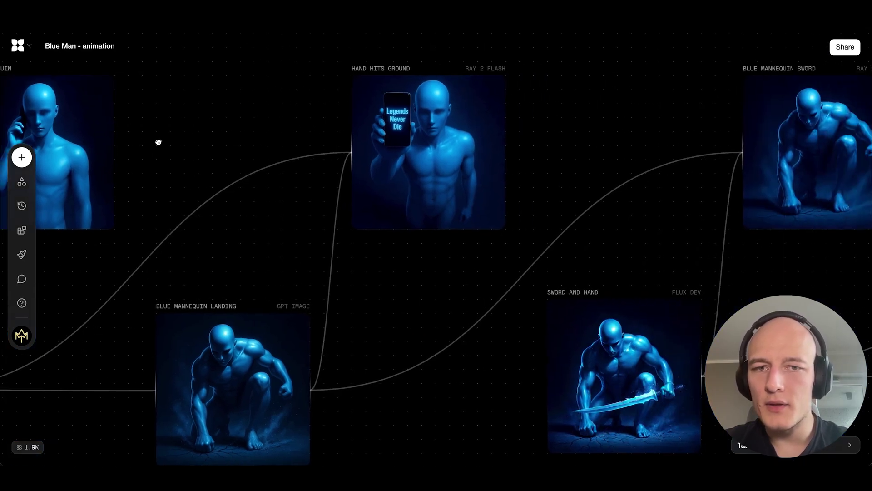
drag(246, 134, 607, 122)
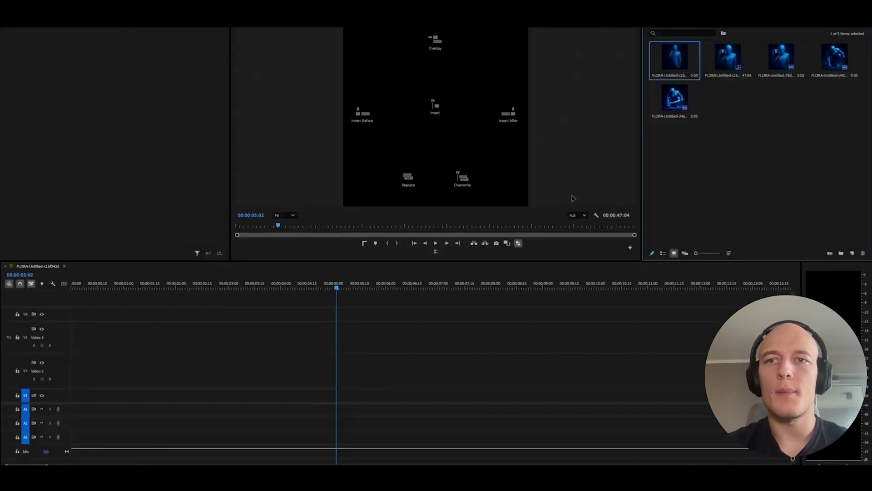
- Switch to Premiere Pro, place the first Flora clip on the Video 2 track and delete the gap before it
drag(674, 59, 296, 381)
click(88, 380)
key(Delete)
- Export the last frame of the first clip, at 00:00:05:02, as a JPEG named FirstScene
click(332, 282)
scroll(339, 330, up, 5)
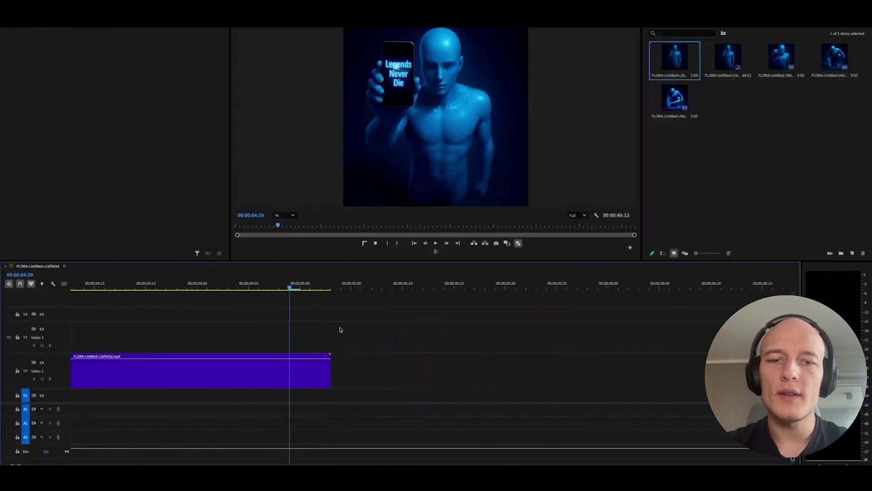
click(322, 289)
click(323, 375)
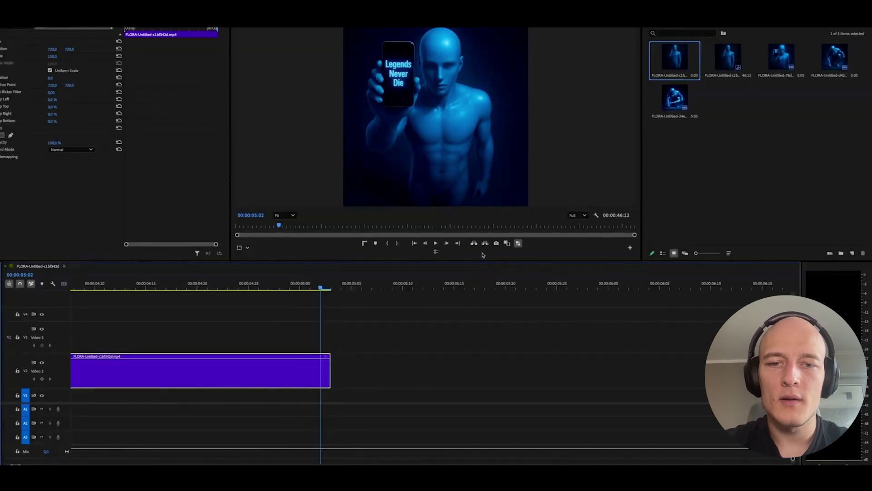
click(497, 243)
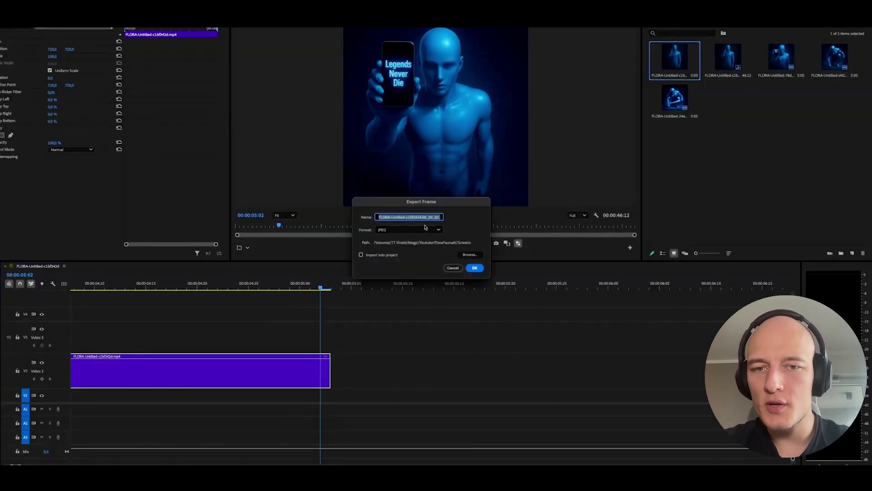
text(FirstScene)
click(475, 267)
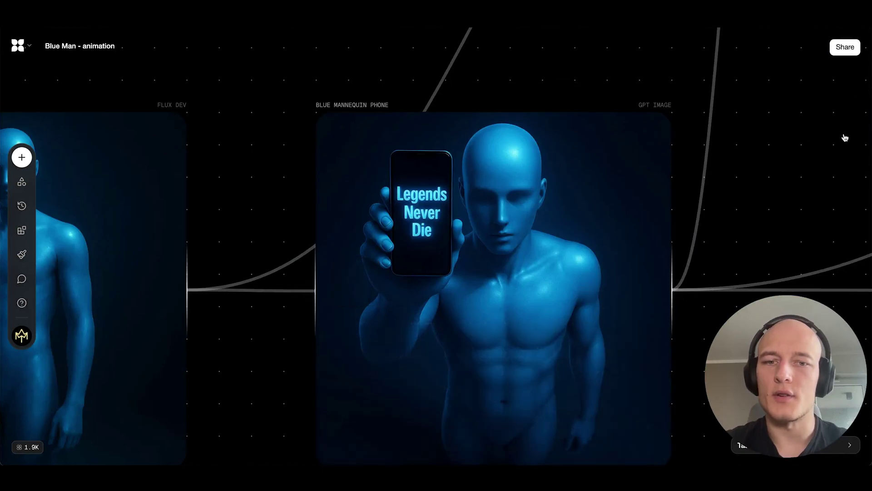
- Switch back to Flora and examine the Blue Mannequin Landing image and its connection from the Blue Mannequin Phone image
scroll(578, 152, down, 5)
drag(666, 289, 193, 311)
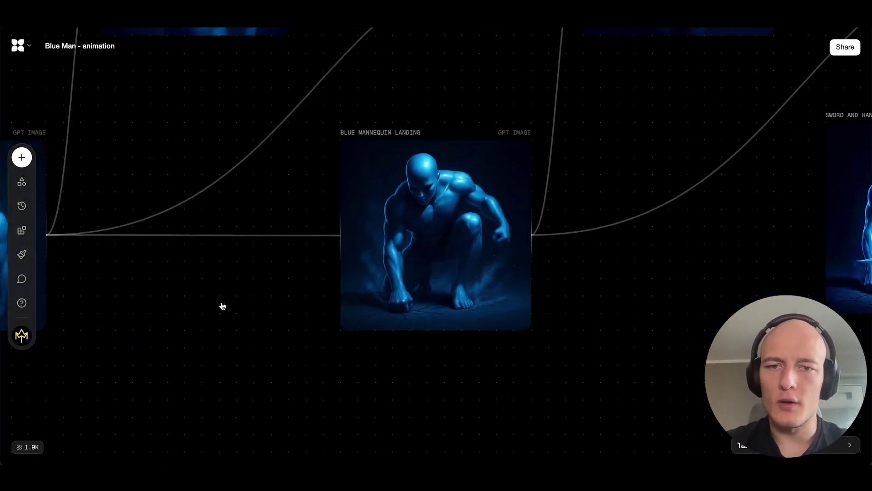
scroll(399, 311, up, 3)
mouse_move(334, 246)
click(219, 281)
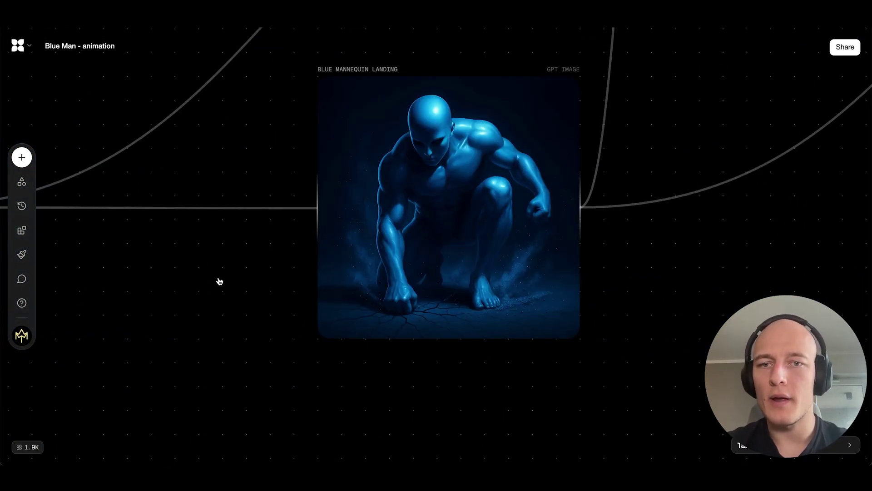
scroll(430, 214, left, 10)
scroll(430, 214, up, 3)
scroll(615, 271, right, 1)
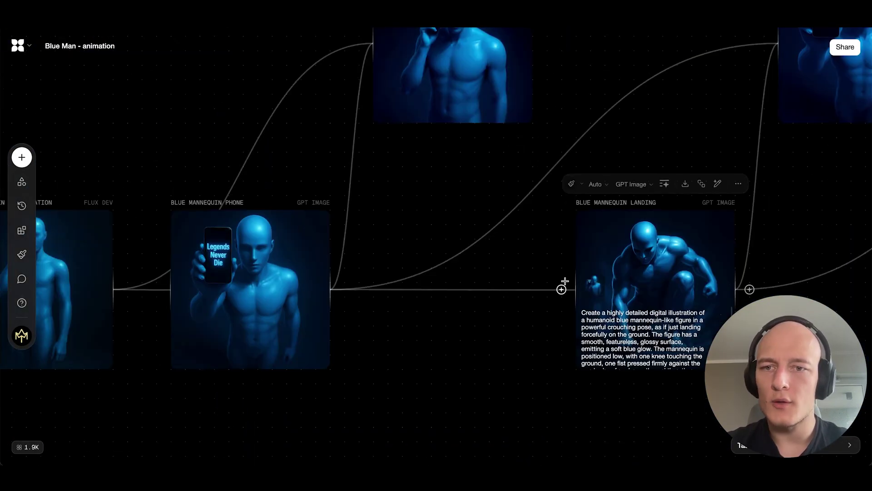
drag(358, 274, 604, 334)
click(658, 224)
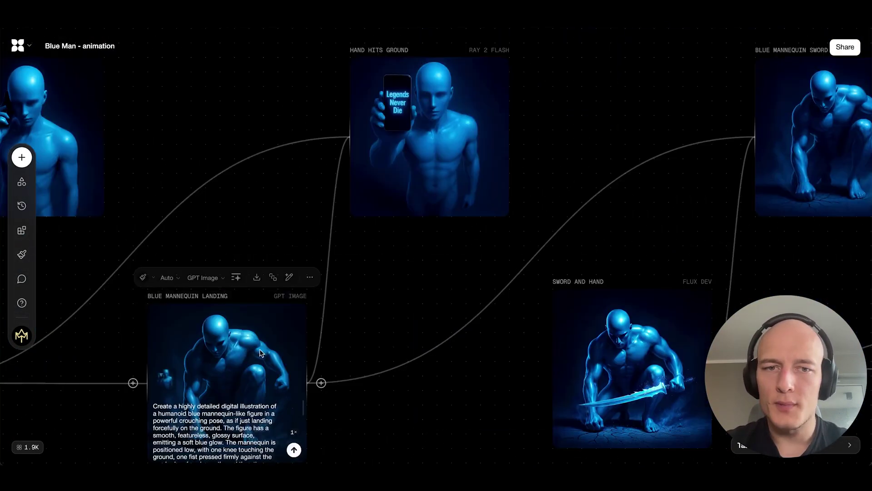
- Read the Hand Hits Ground video's prompt and check which start and end images feed it
click(440, 129)
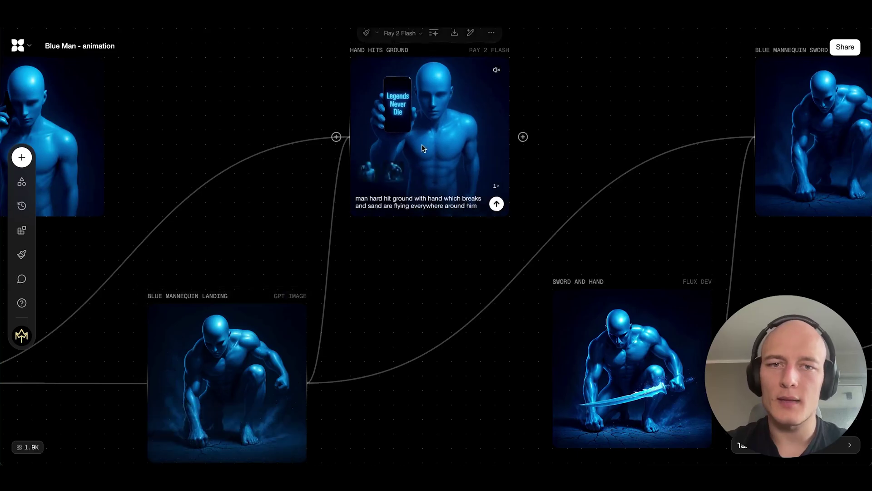
scroll(407, 197, up, 5)
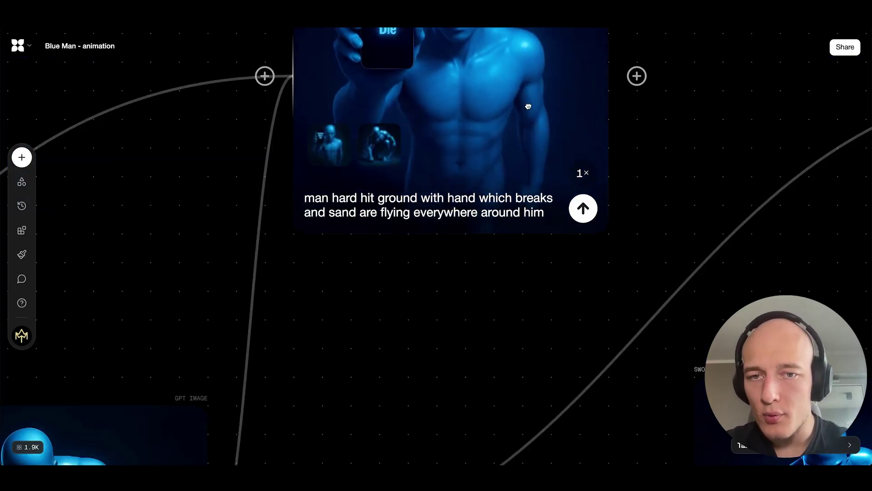
drag(528, 110, 484, 259)
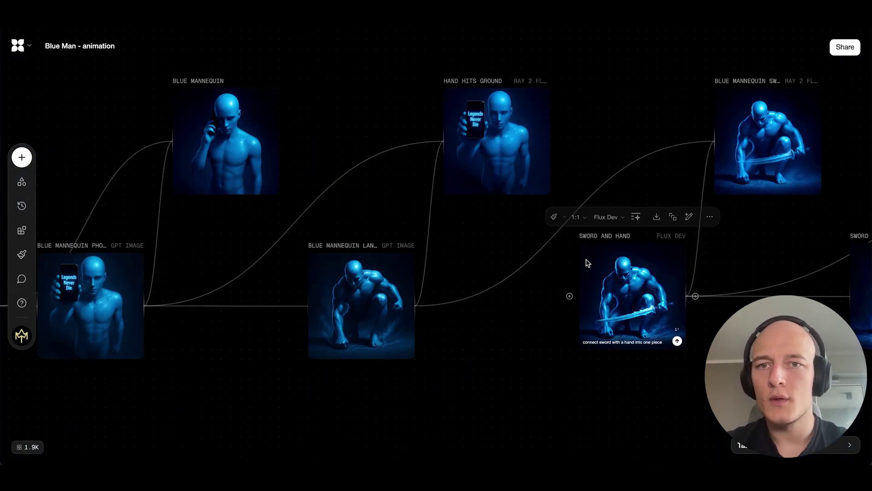
click(435, 303)
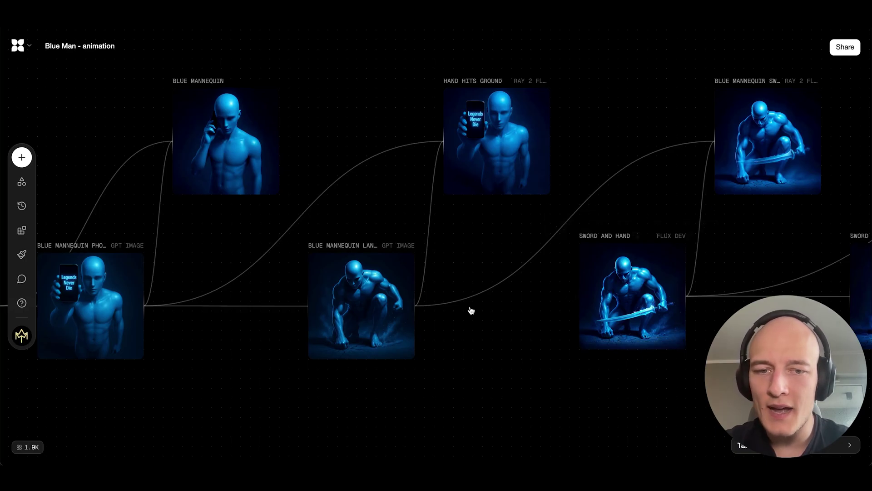
- Look over the Blue Mannequin Sword and Left-Handed Sword videos and the sword images connected to them
scroll(514, 299, down, 2)
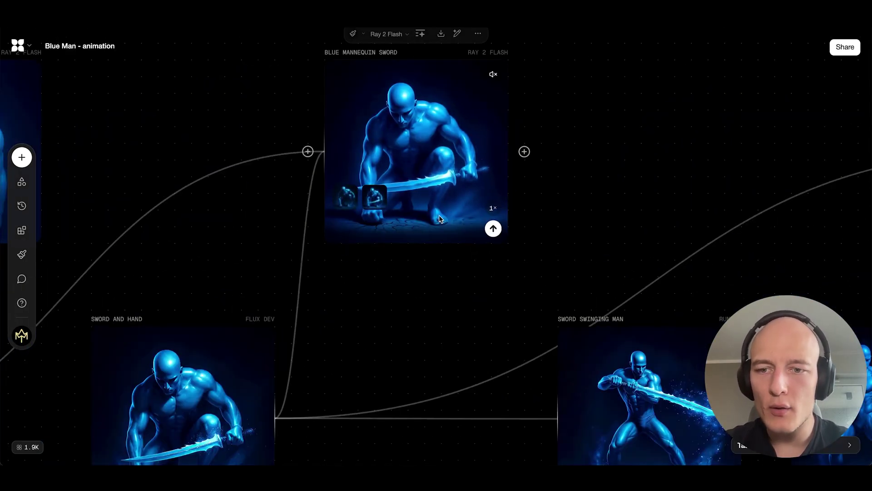
scroll(520, 224, down, 2)
scroll(520, 224, left, 2)
scroll(520, 224, right, 10)
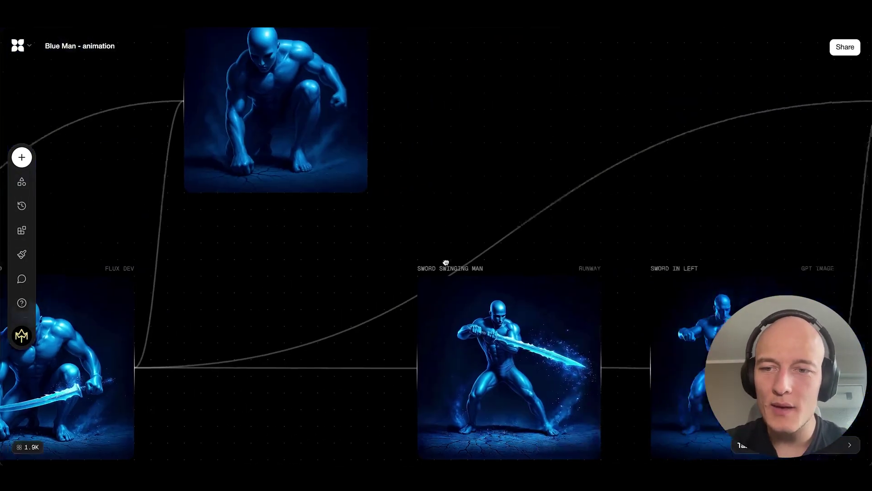
scroll(480, 158, up, 2)
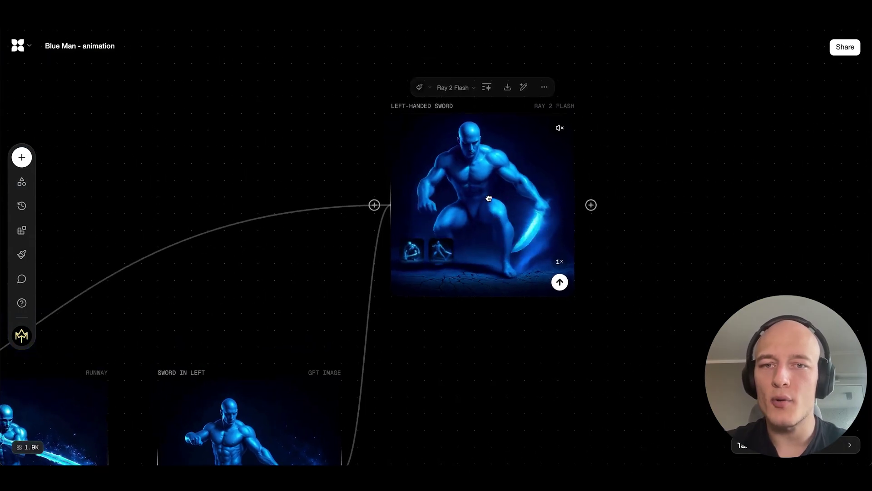
scroll(479, 157, left, 10)
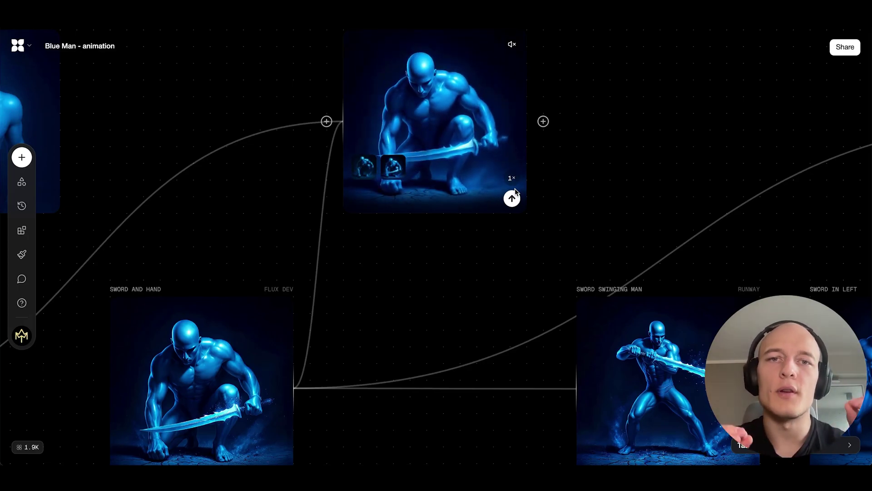
scroll(564, 250, down, 10)
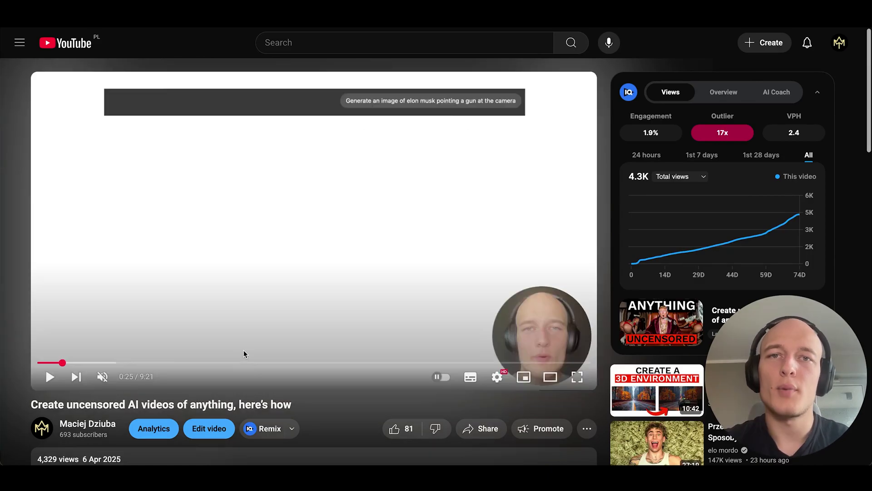
- Switch to the YouTube video on uncensored AI videos and open the whop.com/mm-editing link in its description
scroll(258, 318, down, 1)
scroll(260, 300, down, 1)
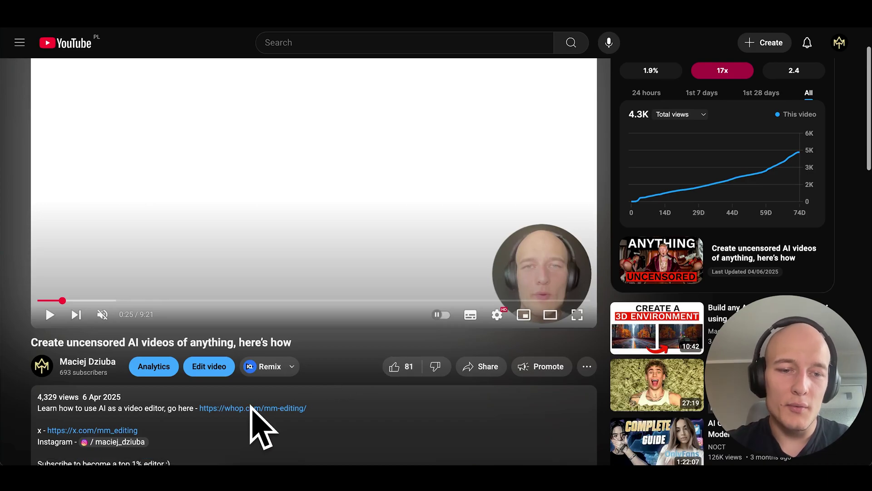
click(272, 410)
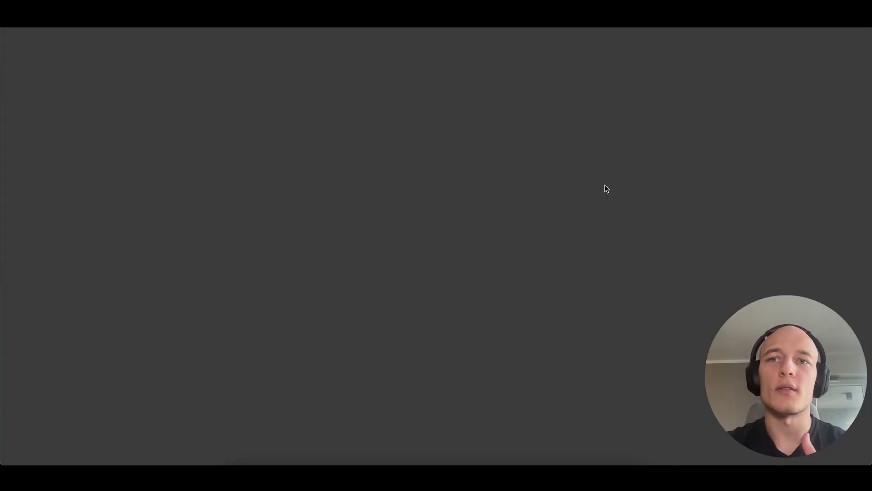